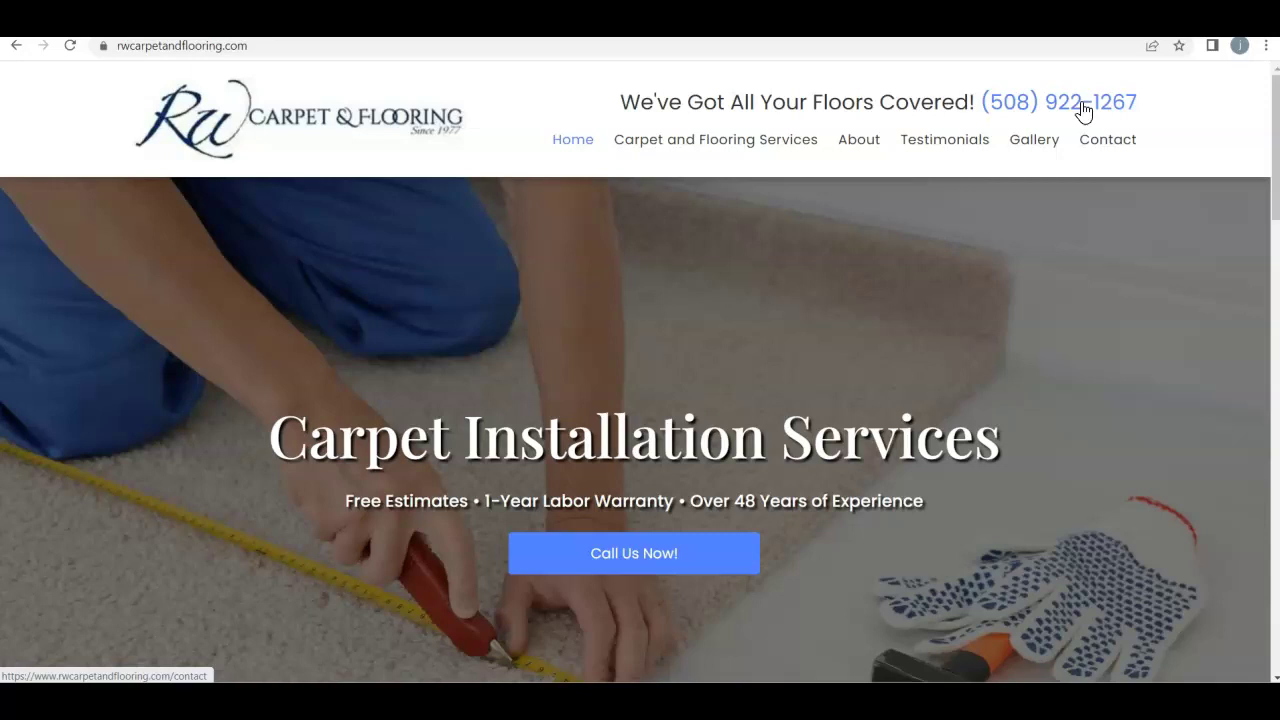
Open rwcarpetandflooring.com in Chrome to show the Carpet Installation Services hero banner.
click(634, 556)
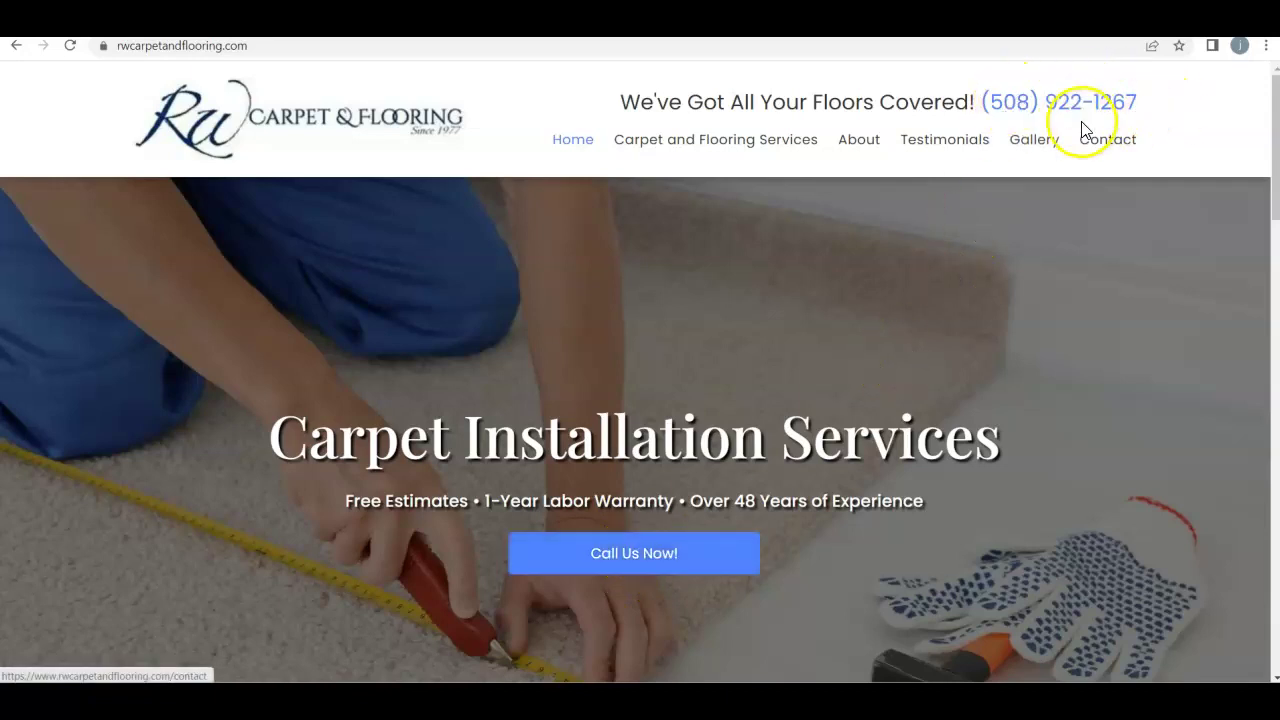
scroll(551, 429, down, 6)
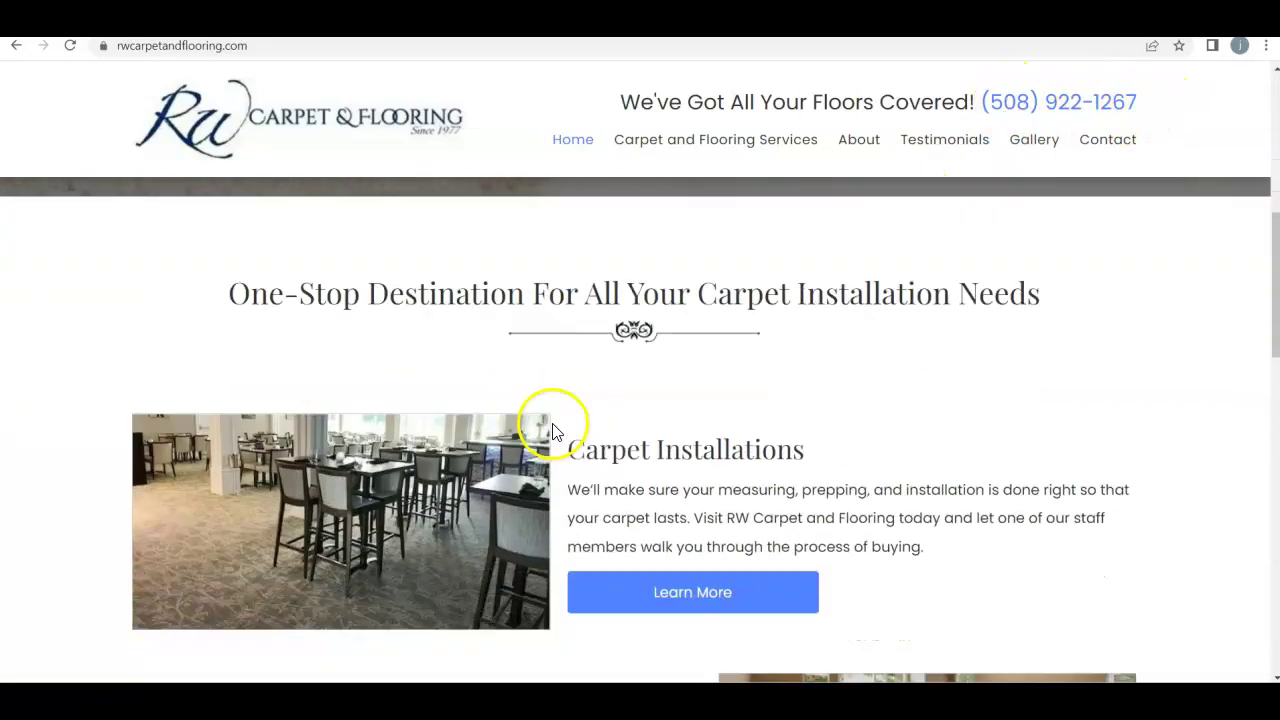
scroll(551, 429, down, 5)
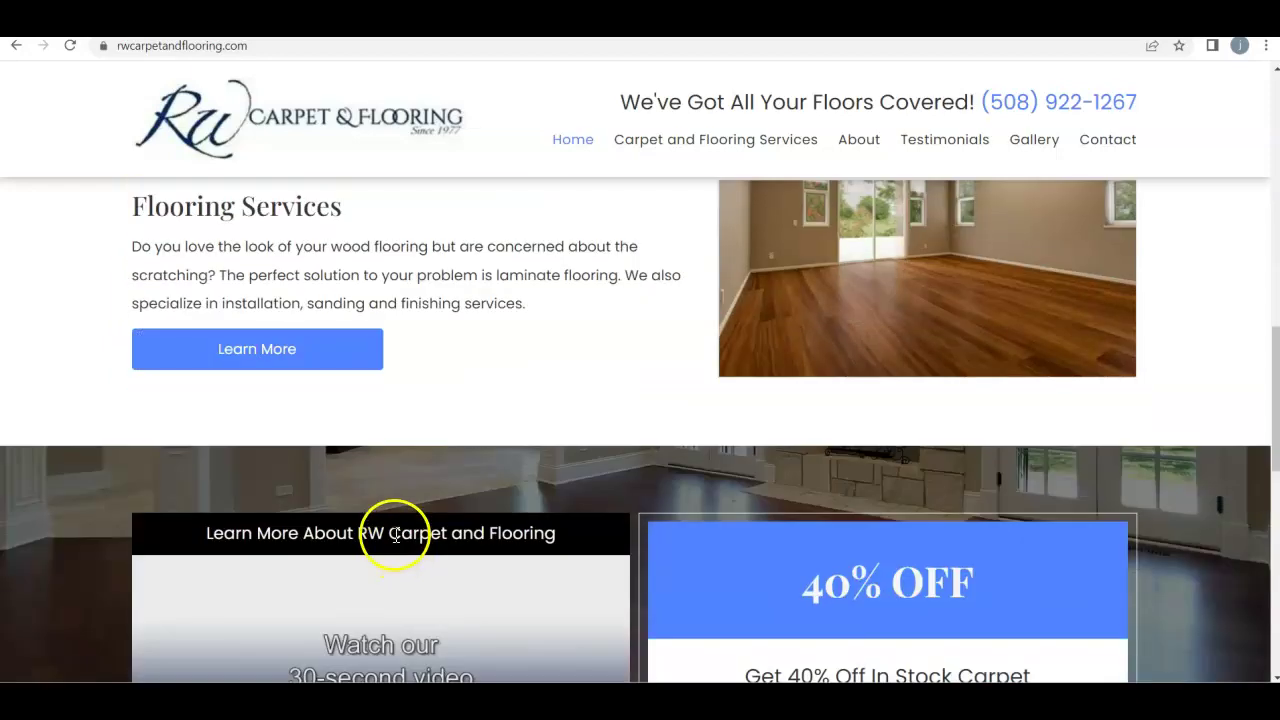
scroll(395, 535, down, 3)
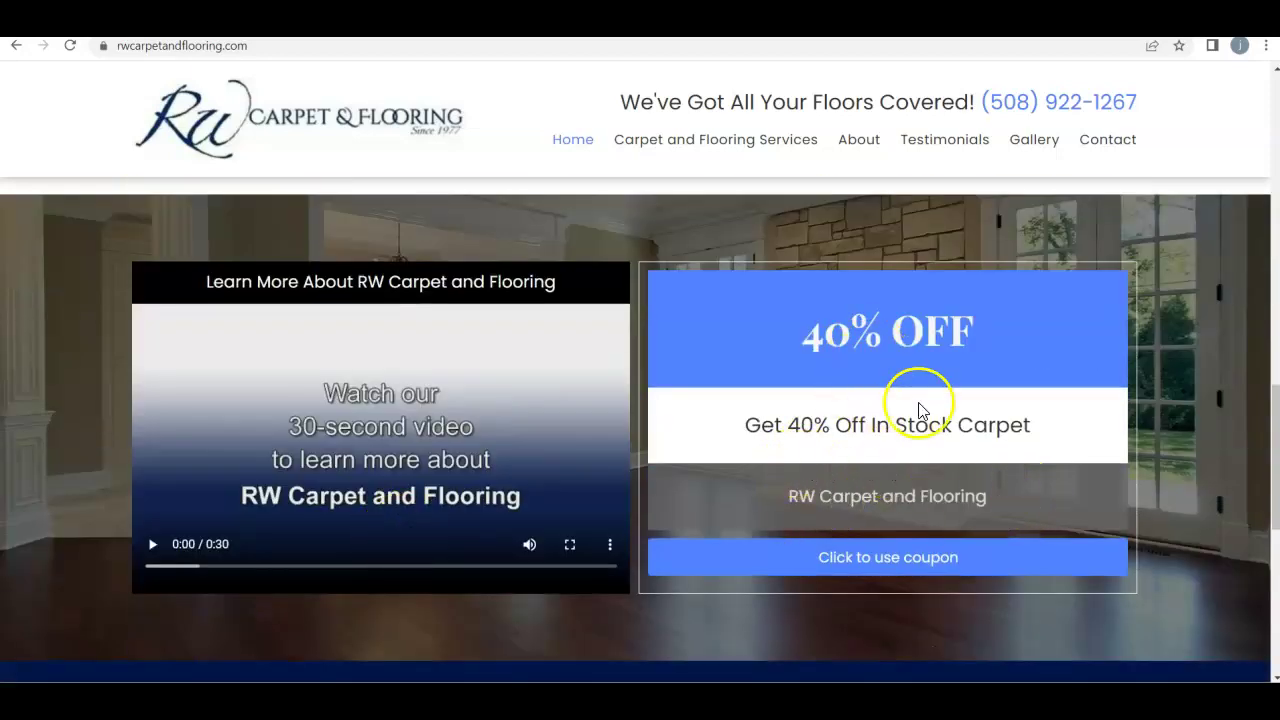
scroll(823, 434, down, 3)
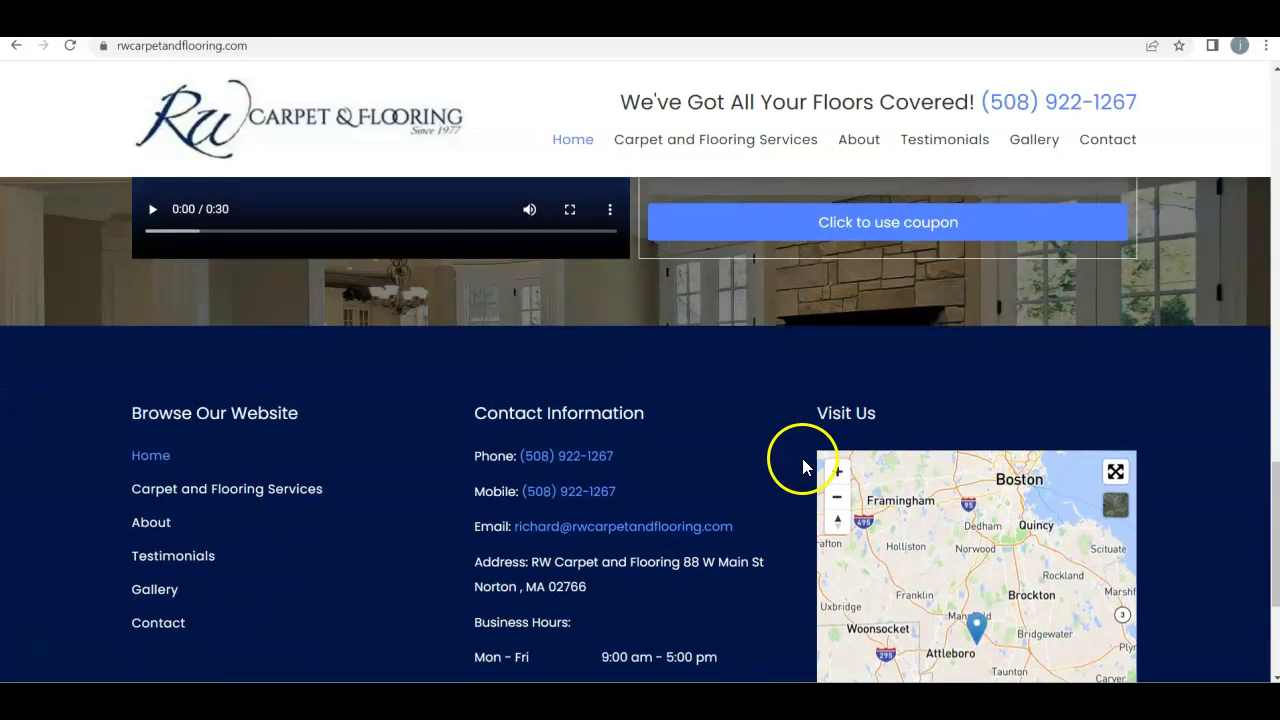
scroll(802, 466, up, 1)
scroll(674, 455, down, 1)
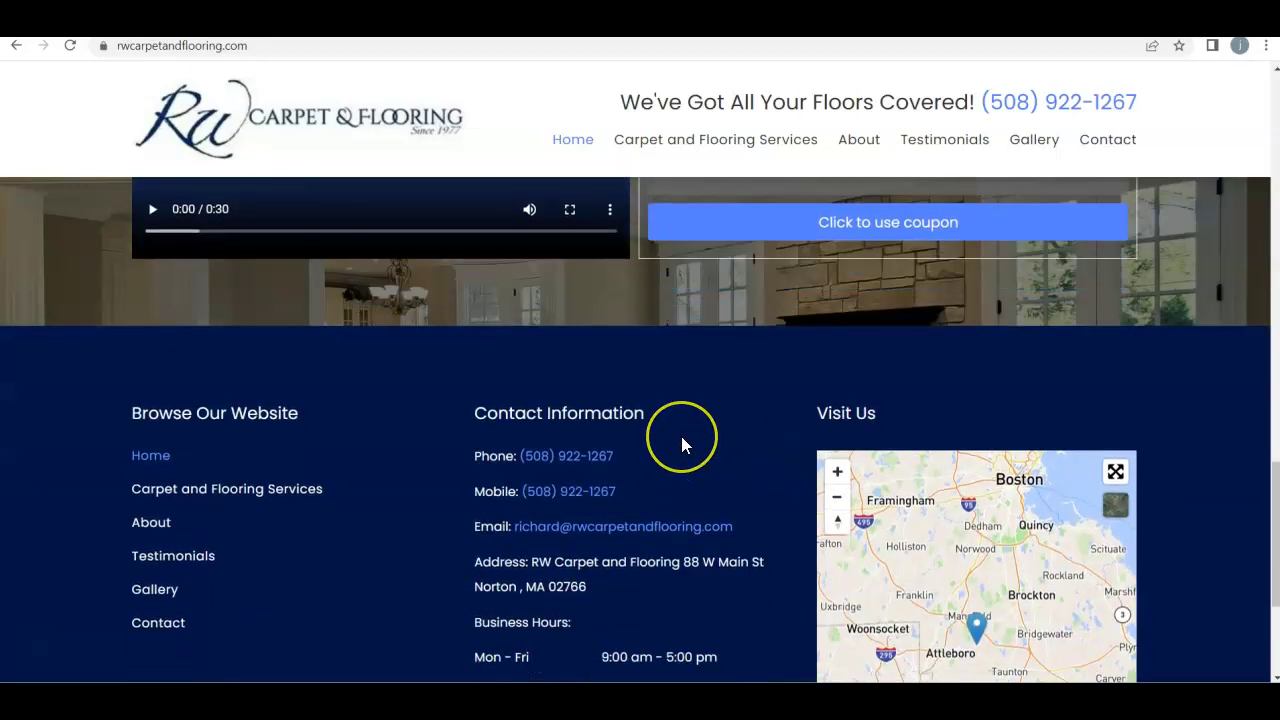
scroll(681, 440, down, 3)
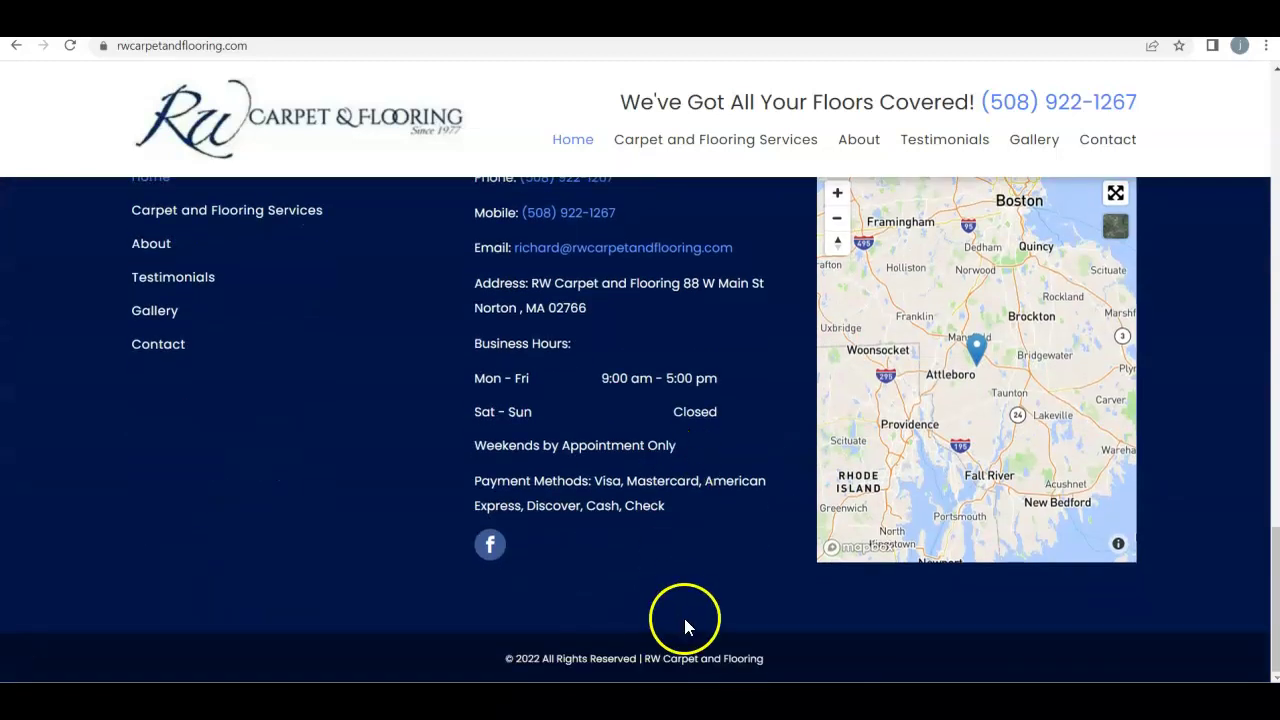
scroll(683, 625, up, 3)
scroll(677, 594, down, 1)
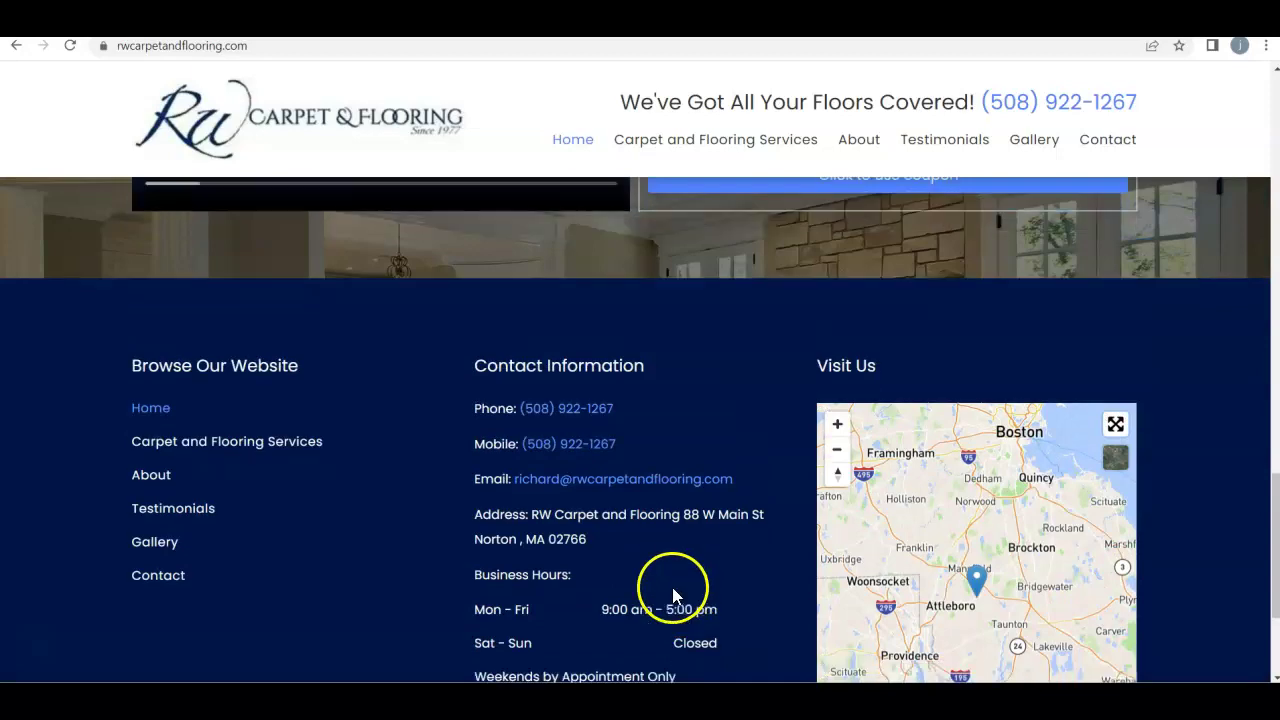
scroll(674, 566, up, 1)
scroll(674, 566, up, 20)
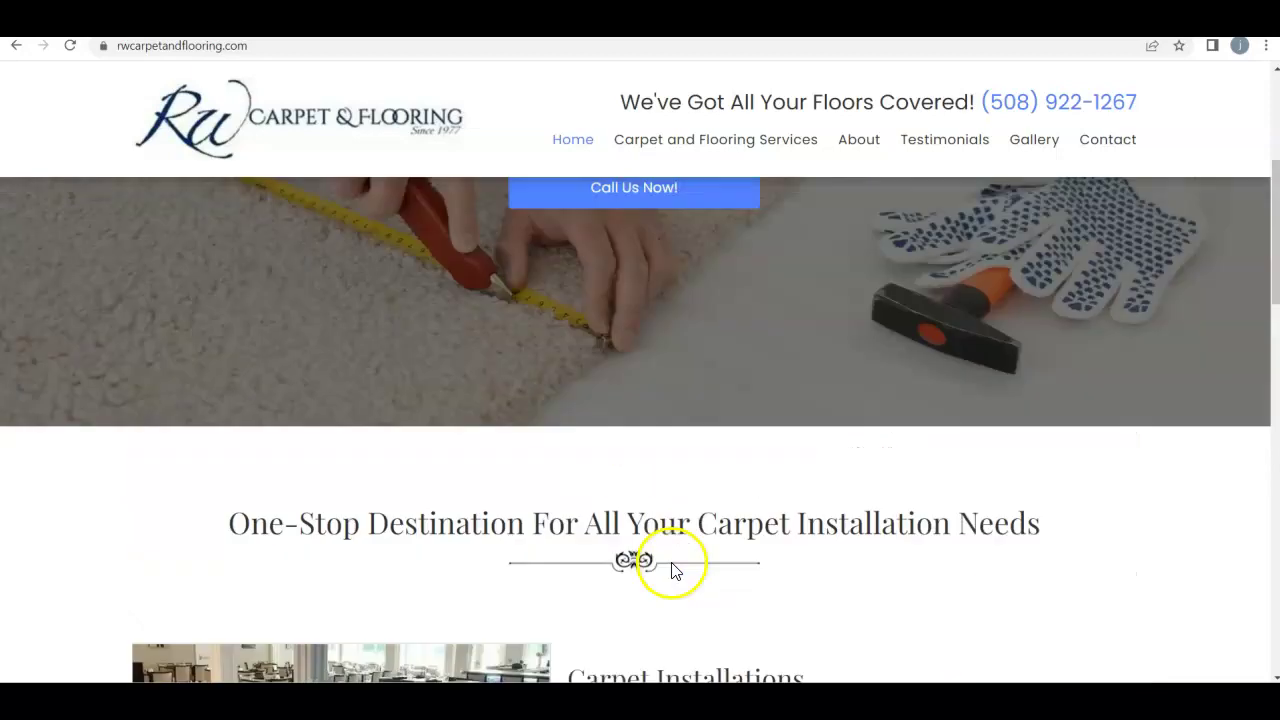
scroll(671, 567, up, 2)
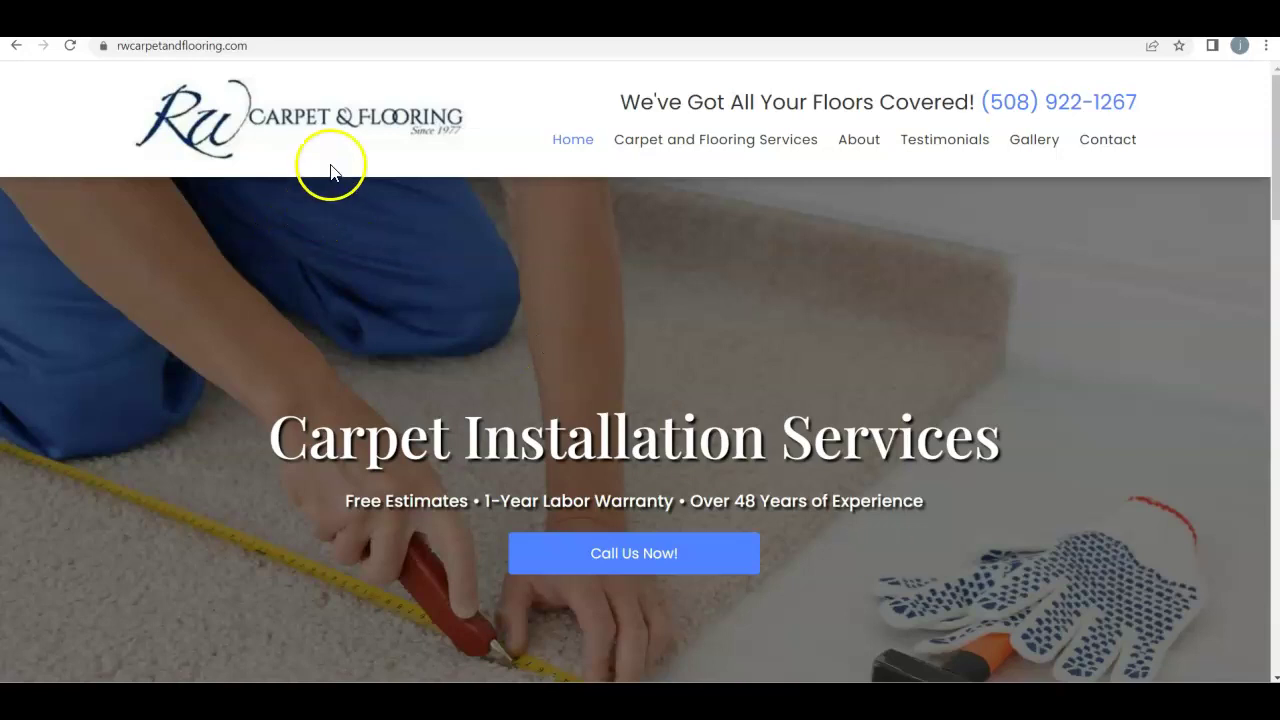
key(alt+Left)
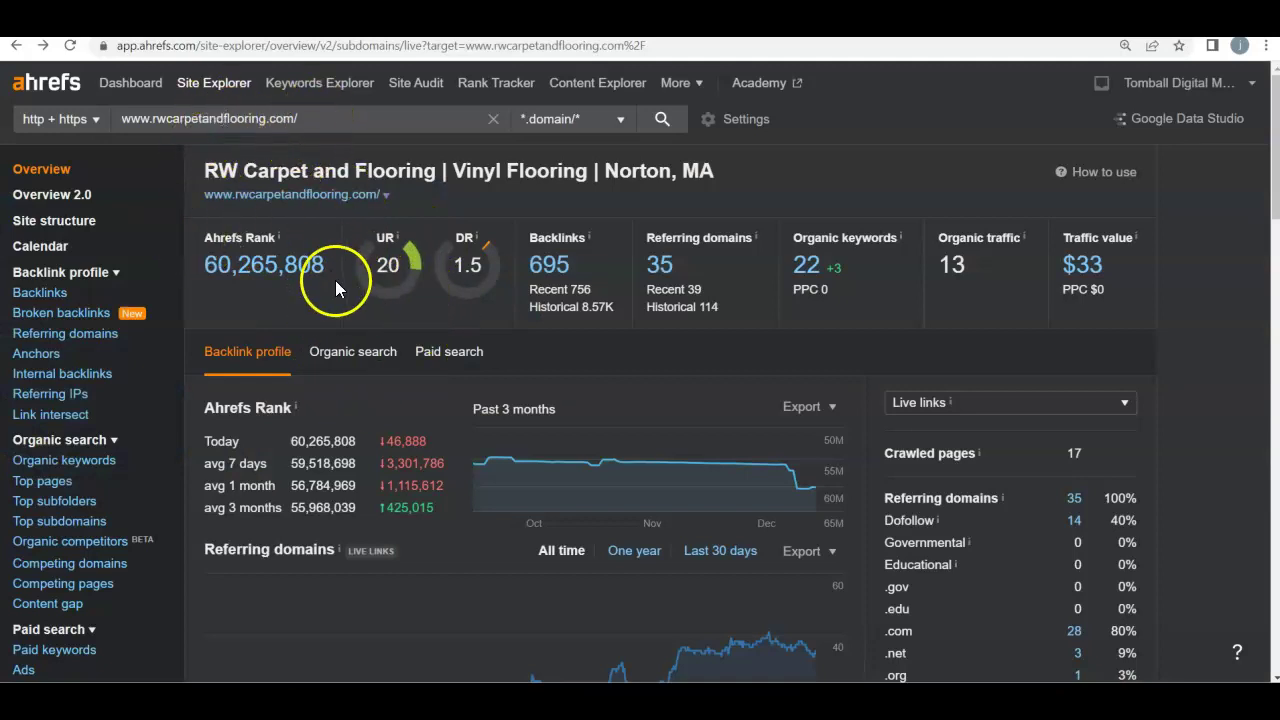
Highlight the UR and Backlinks metrics in the rwcarpetandflooring.com Site Explorer overview.
double_click(385, 238)
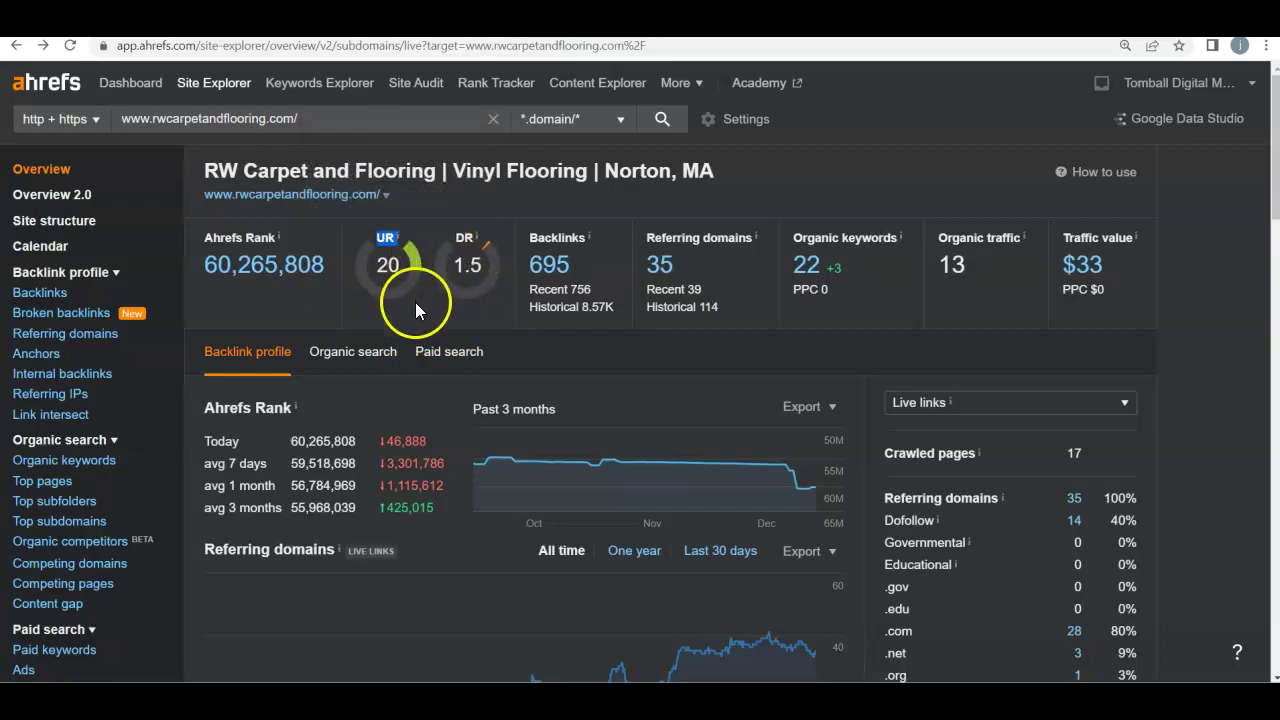
click(405, 275)
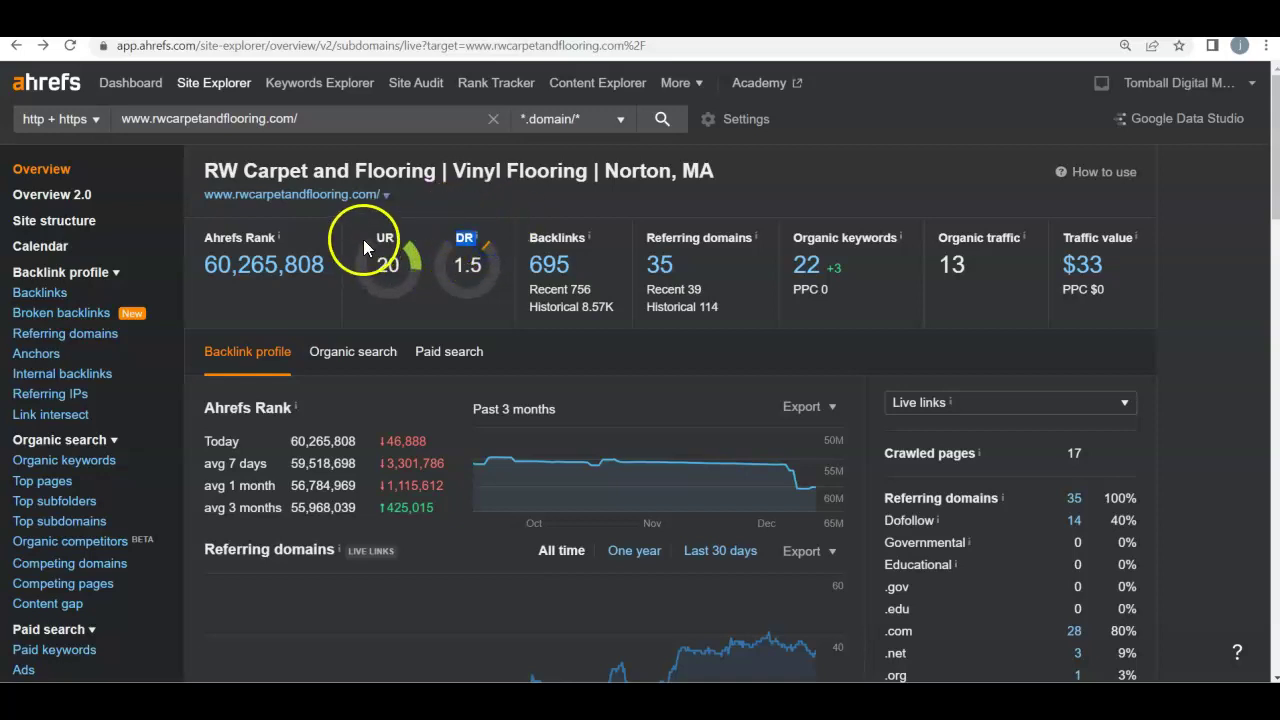
drag(363, 239, 410, 246)
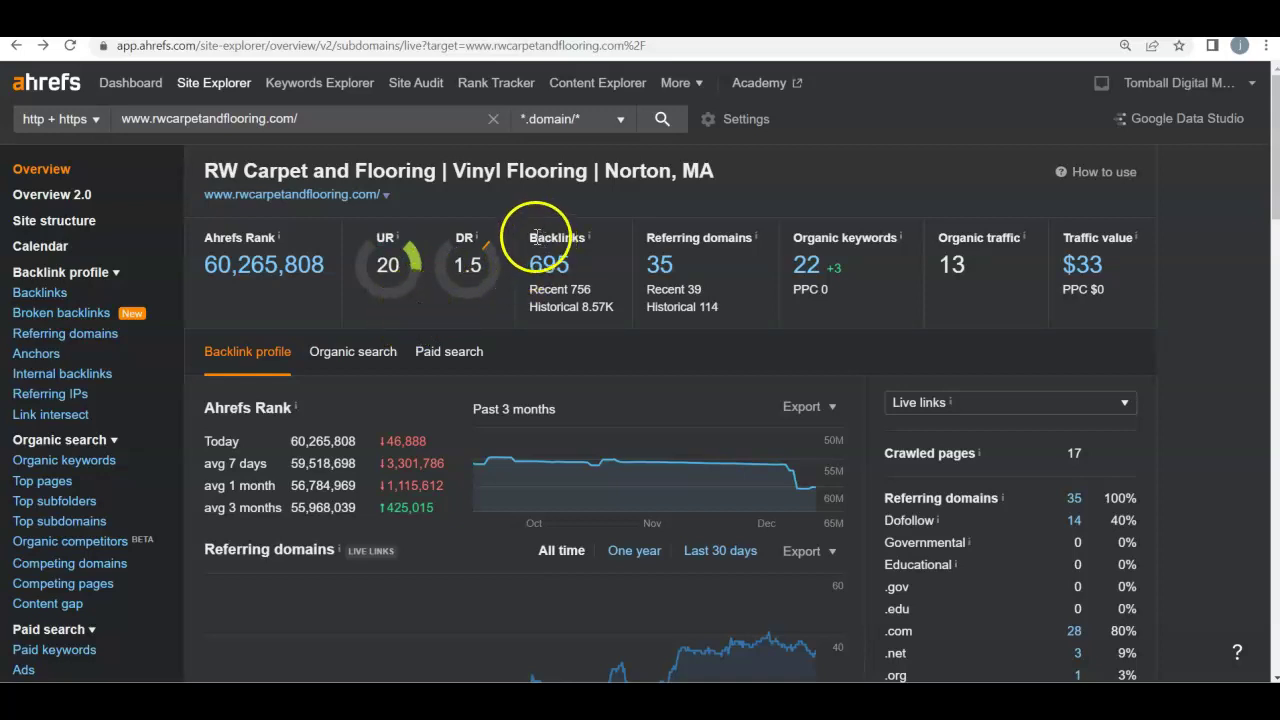
drag(528, 238, 593, 248)
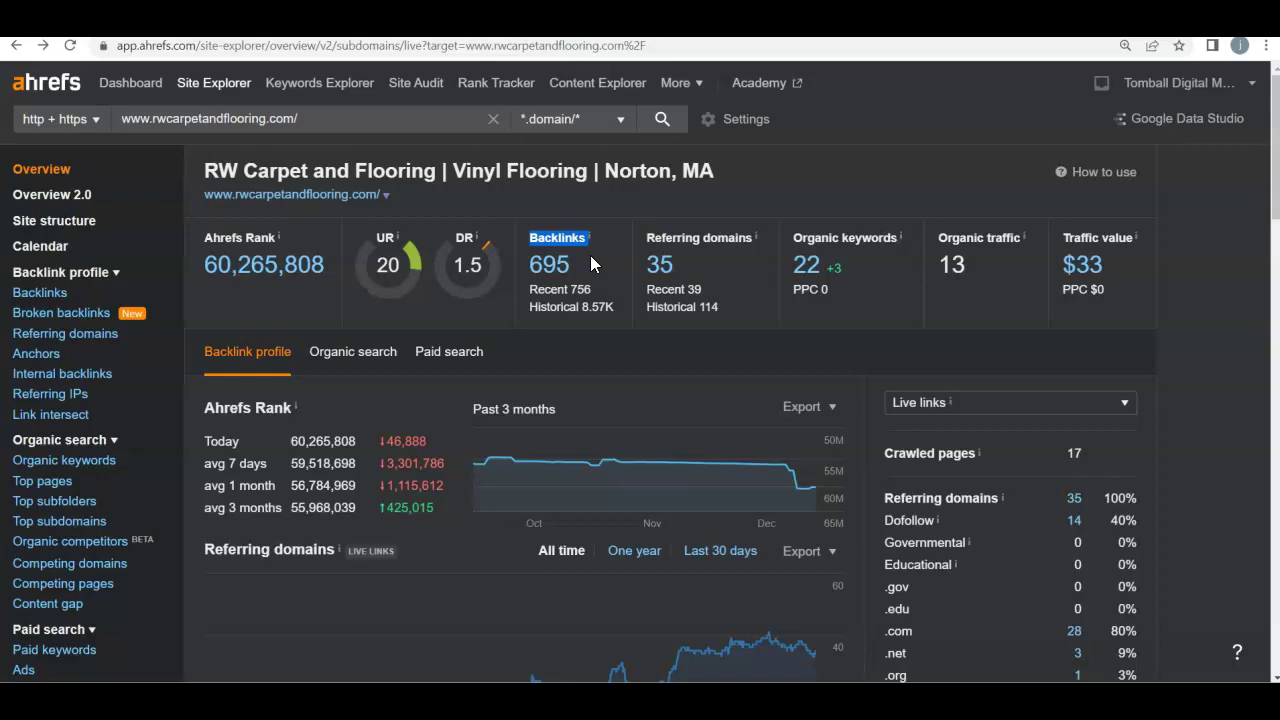
Open the Organic keywords report listing the site's 20 ranking keywords.
drag(779, 239, 789, 315)
click(851, 324)
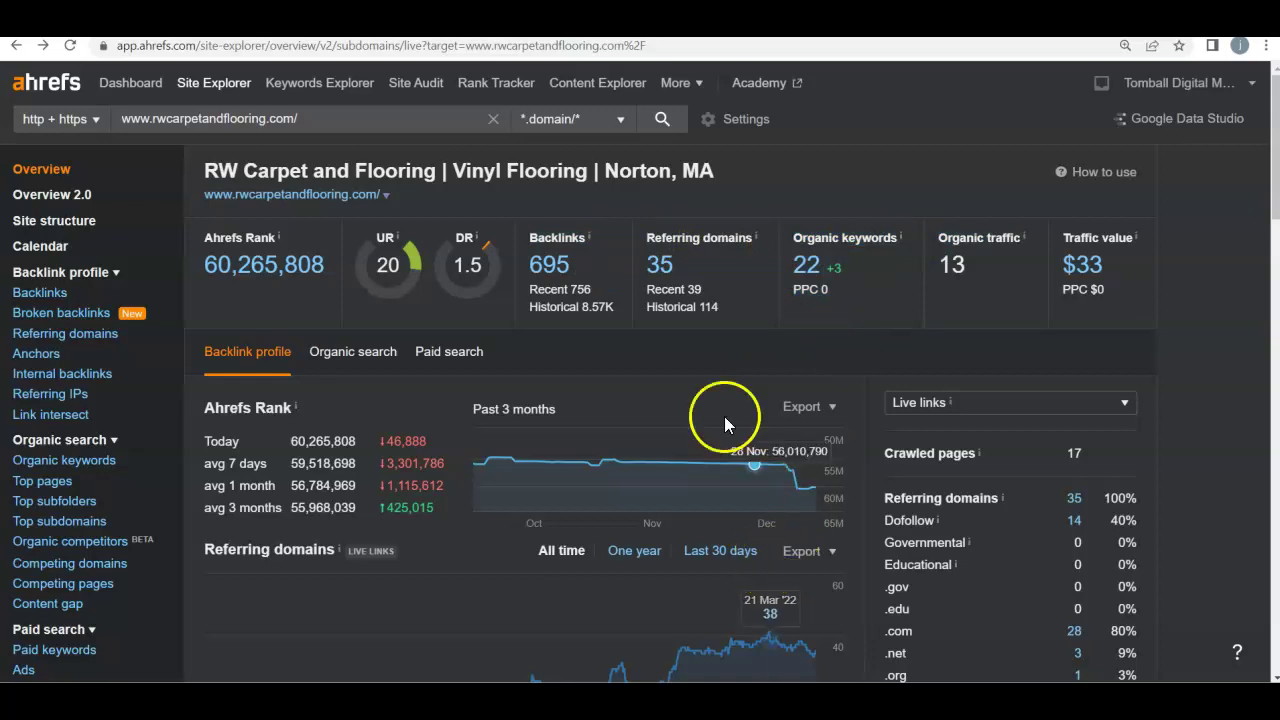
scroll(240, 300, down, 3)
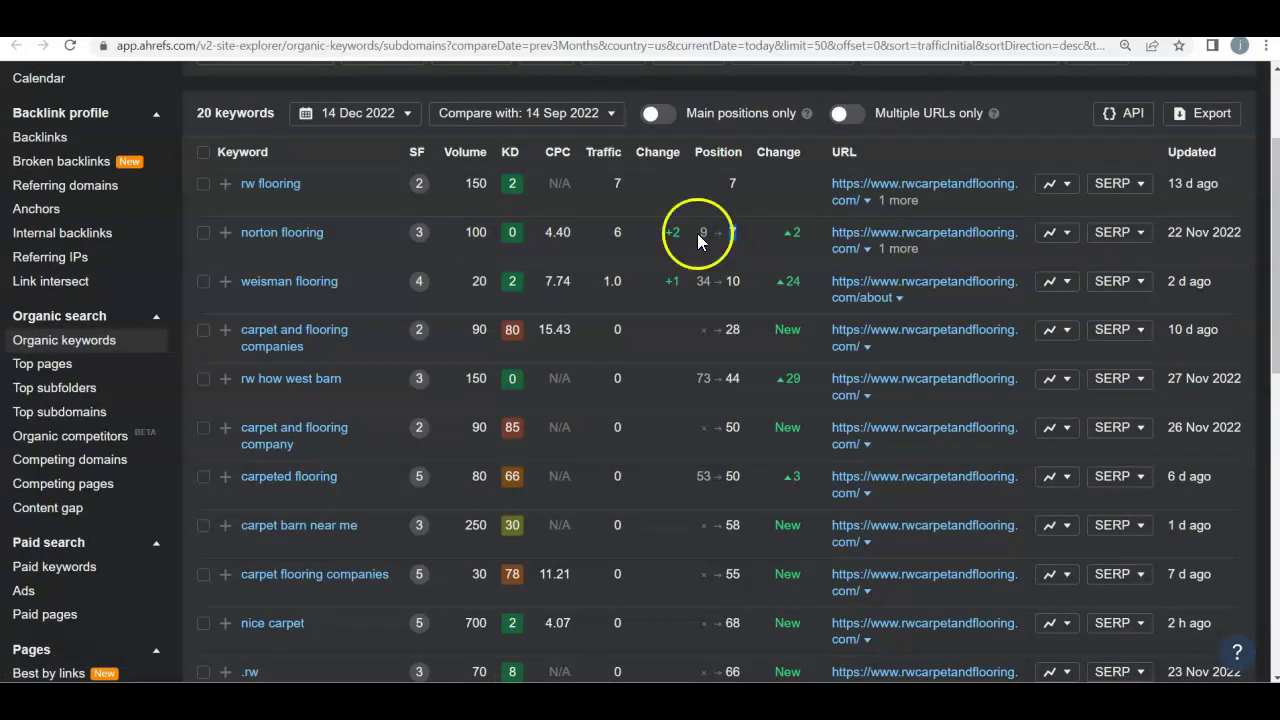
Highlight norton flooring's traffic of 6 and scroll through the keyword list.
double_click(620, 232)
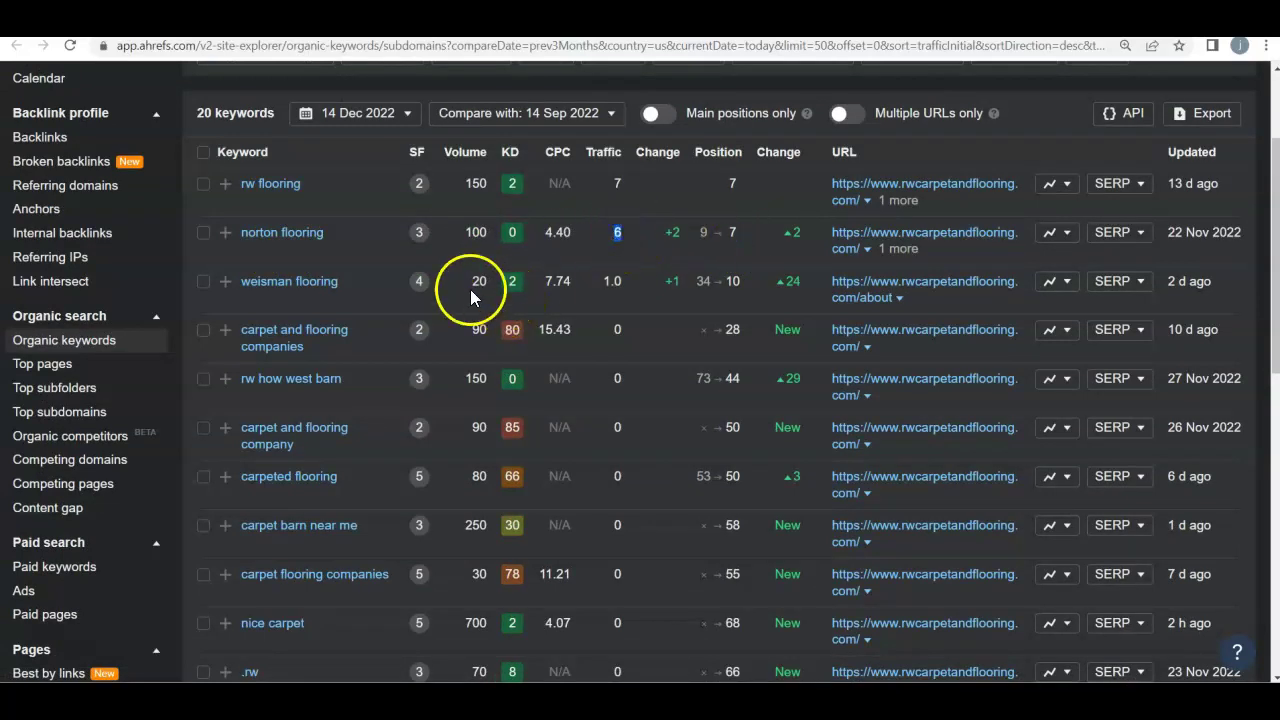
scroll(365, 295, down, 2)
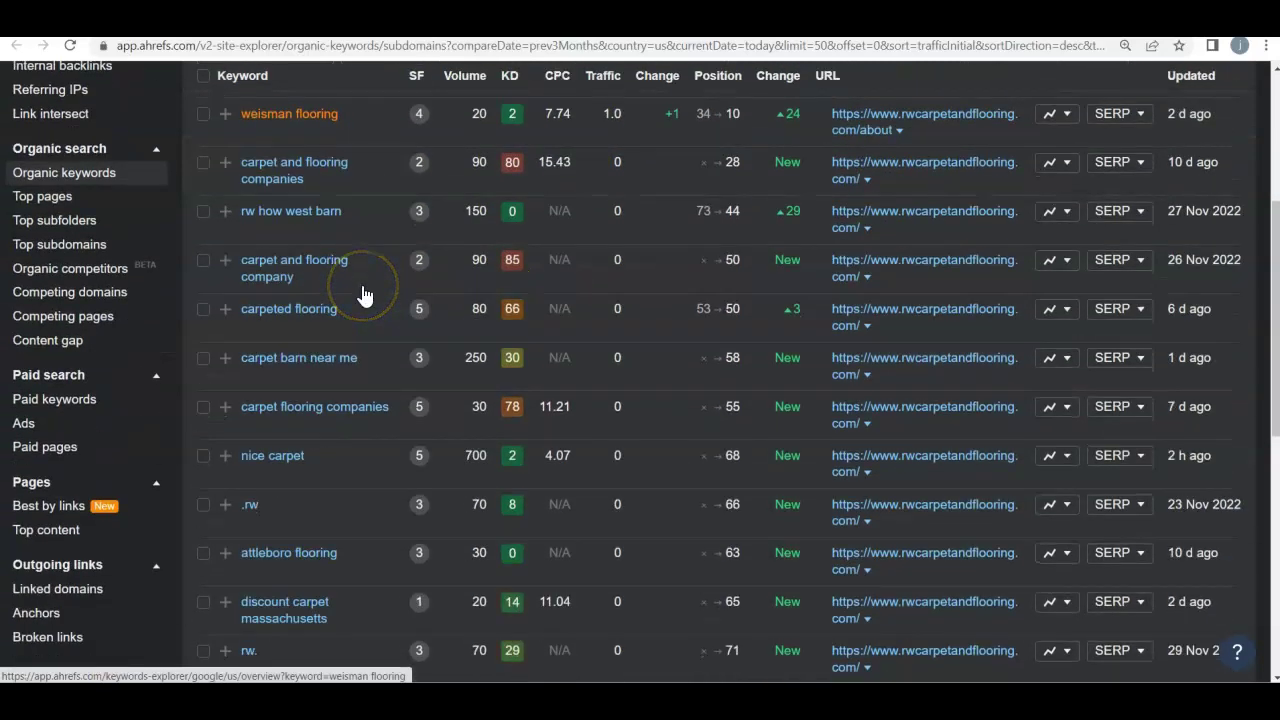
scroll(365, 295, down, 5)
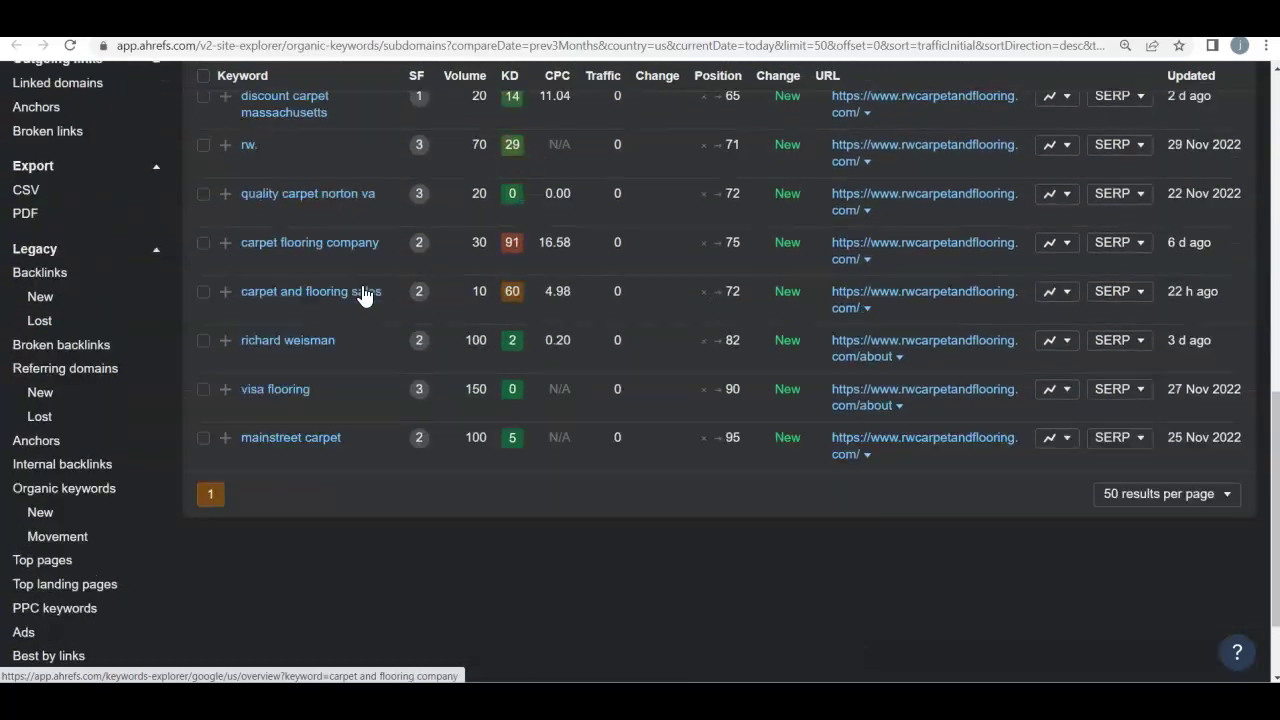
scroll(362, 293, up, 4)
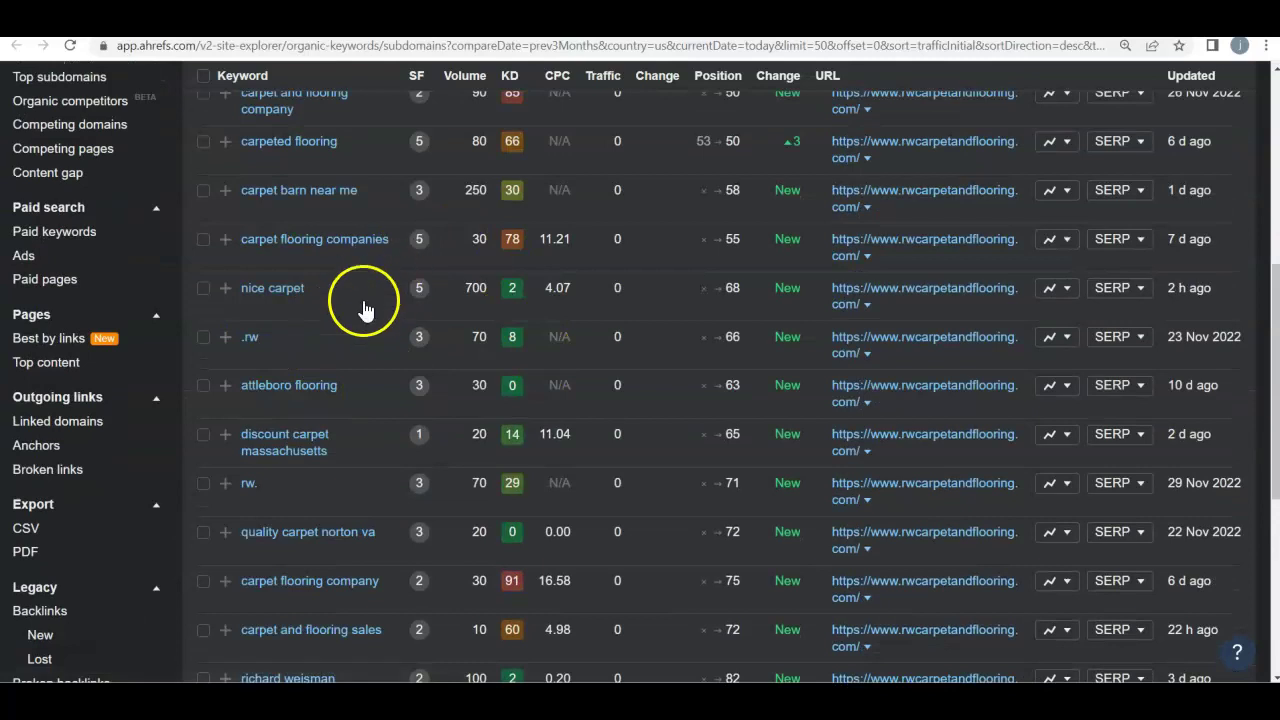
Highlight volumes 700 (nice carpet) and 20 (quality carpet norton va), then go to Google's 'flooring boston ma' results.
double_click(462, 290)
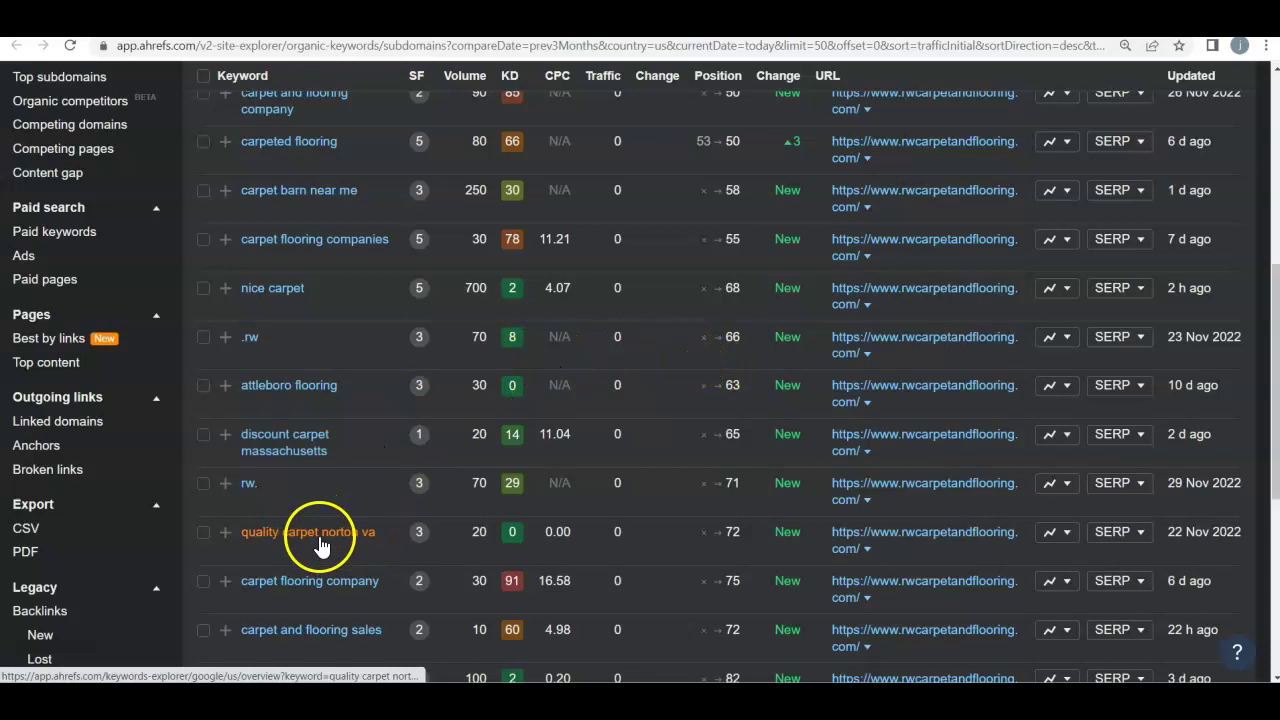
double_click(479, 532)
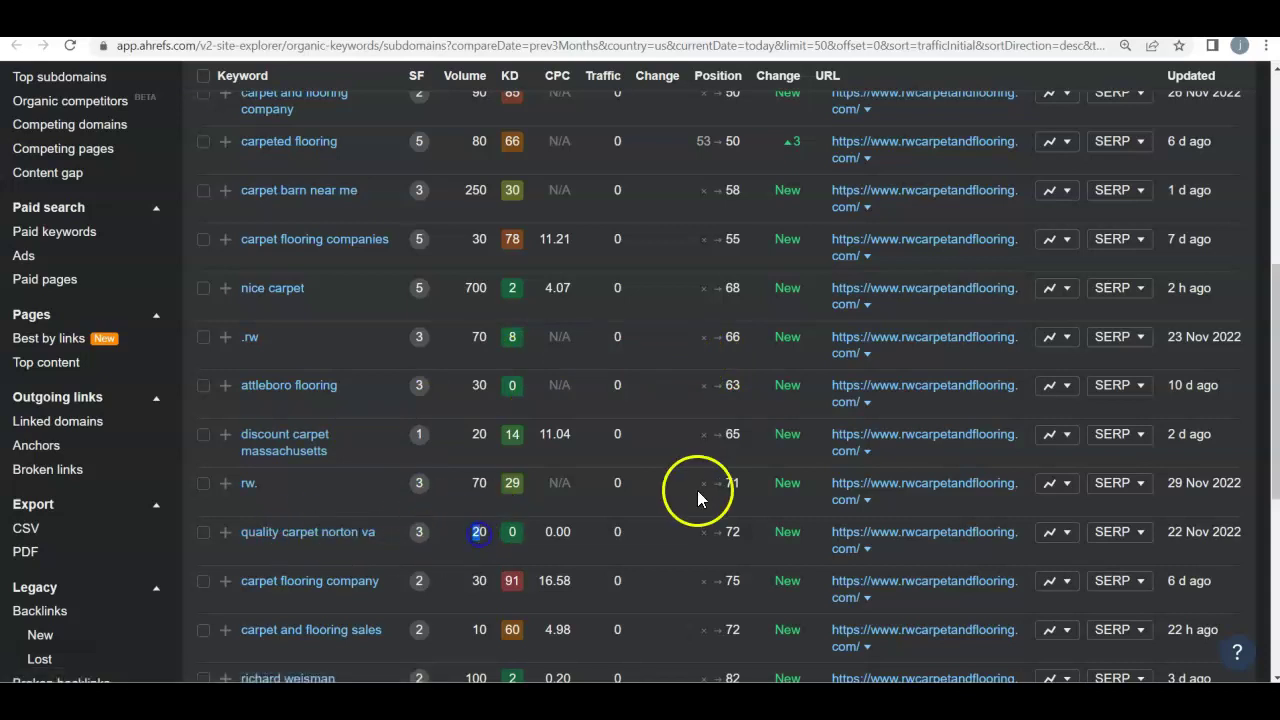
click(700, 528)
scroll(665, 482, up, 1)
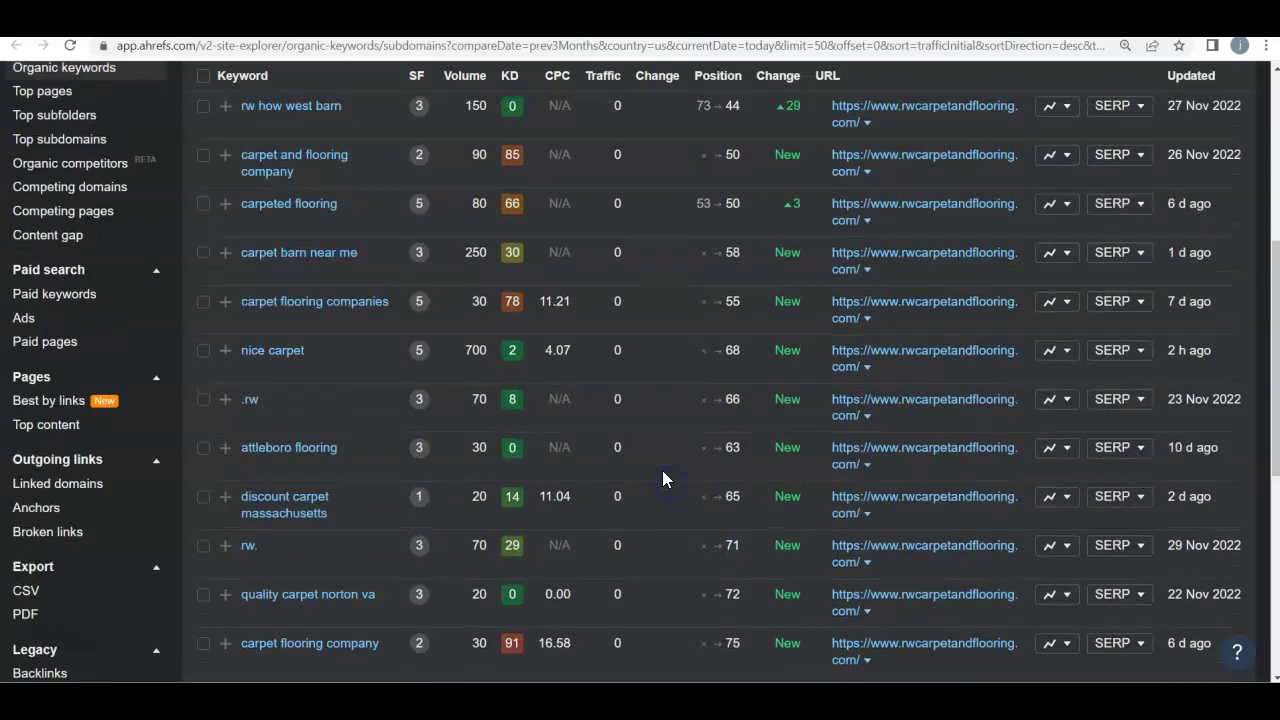
scroll(662, 478, up, 5)
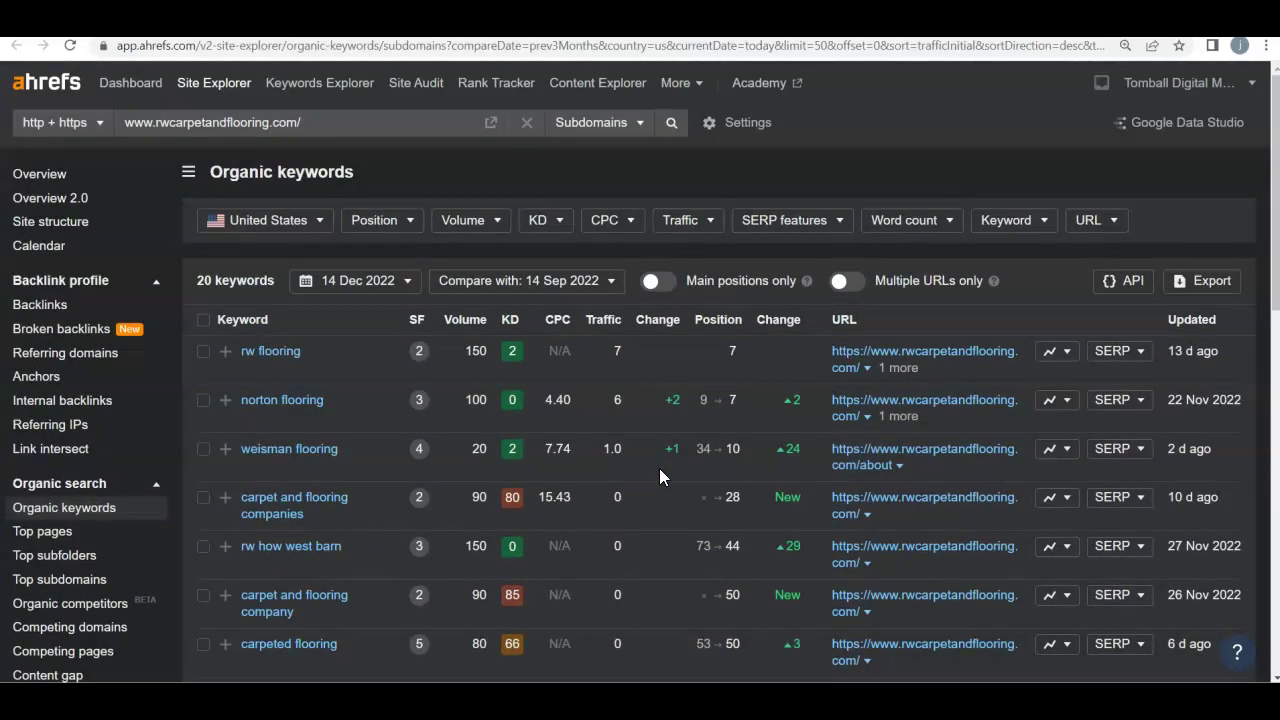
click(749, 379)
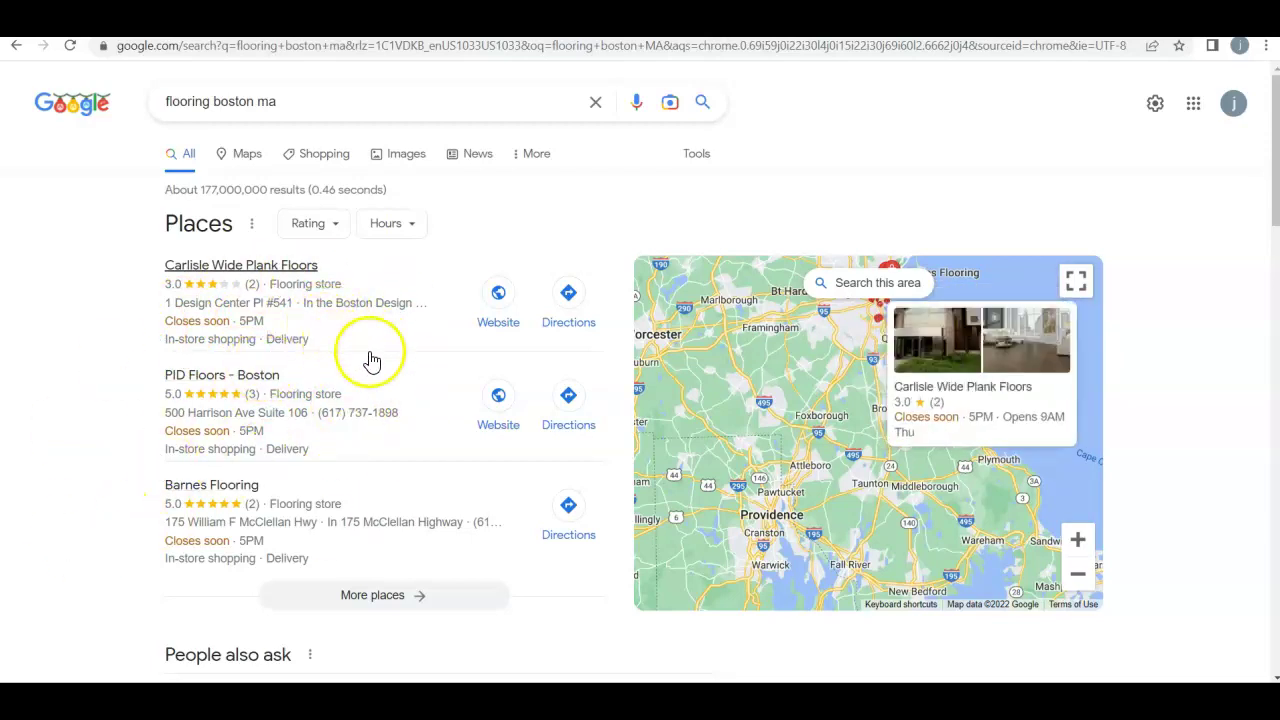
Open the Boston Wood Floor Supply Inc result to reach bostonfloor.com.
scroll(368, 360, down, 6)
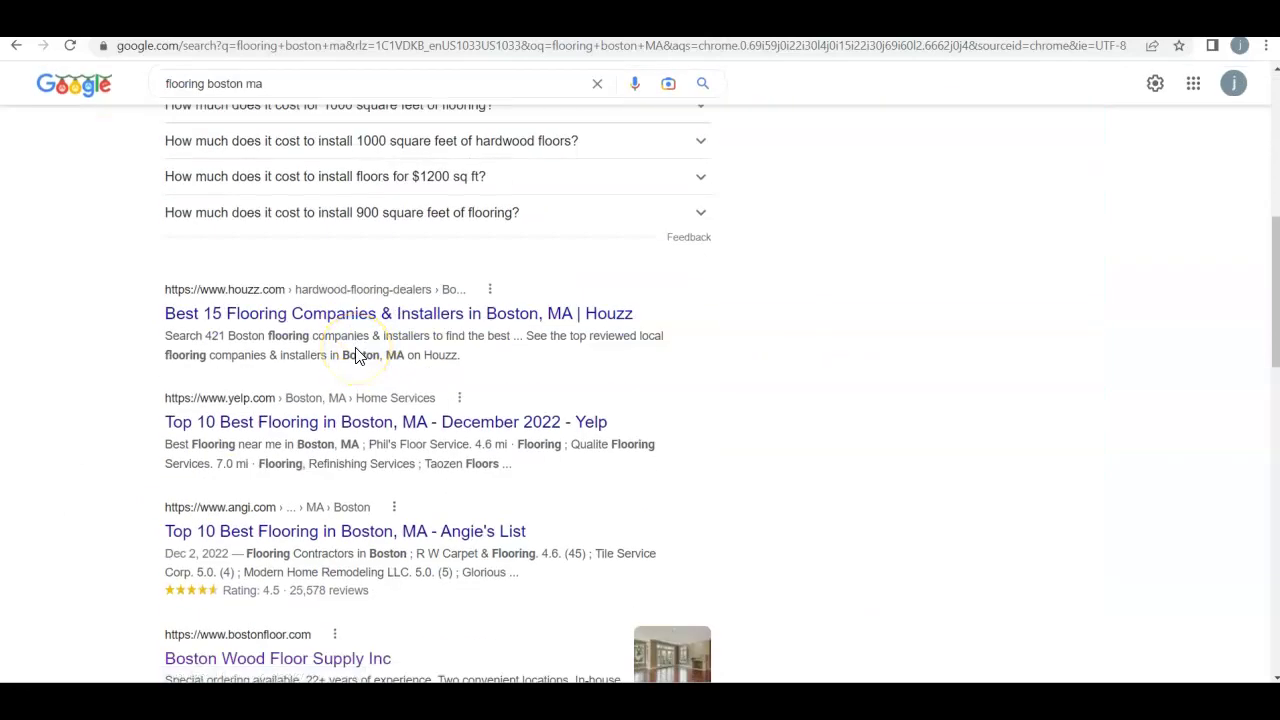
scroll(340, 350, up, 1)
scroll(333, 345, down, 1)
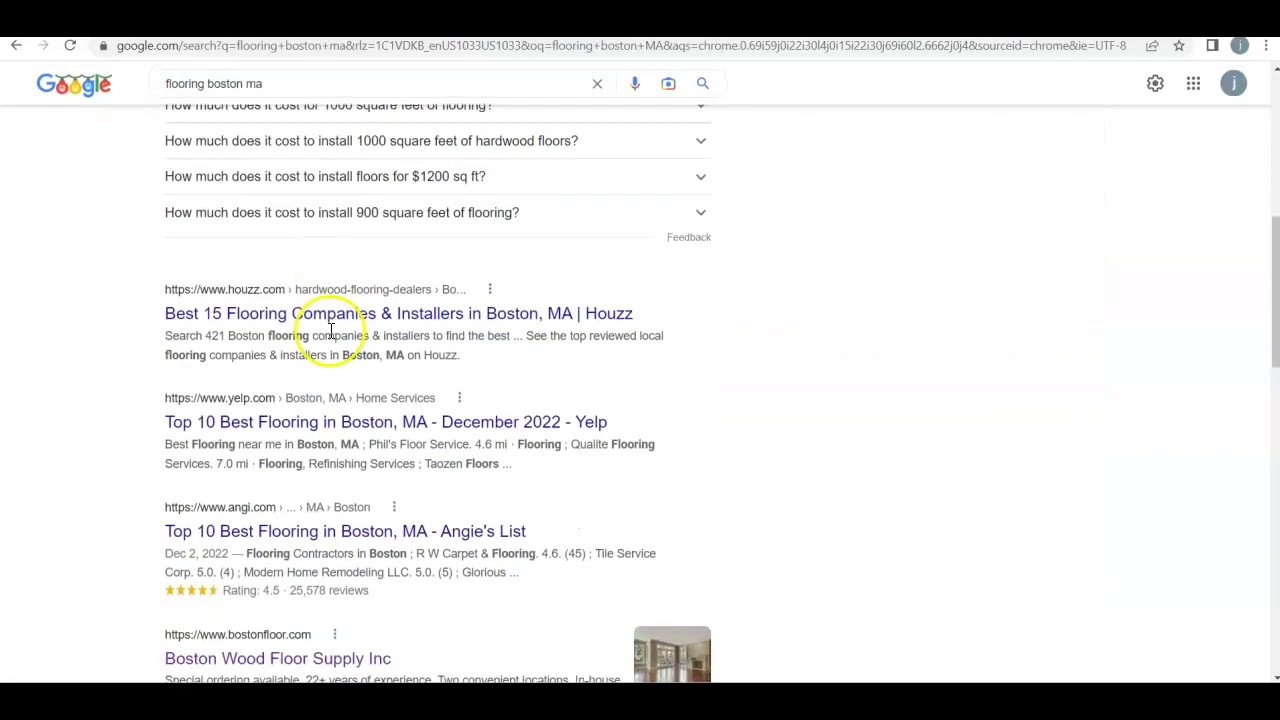
scroll(256, 291, down, 2)
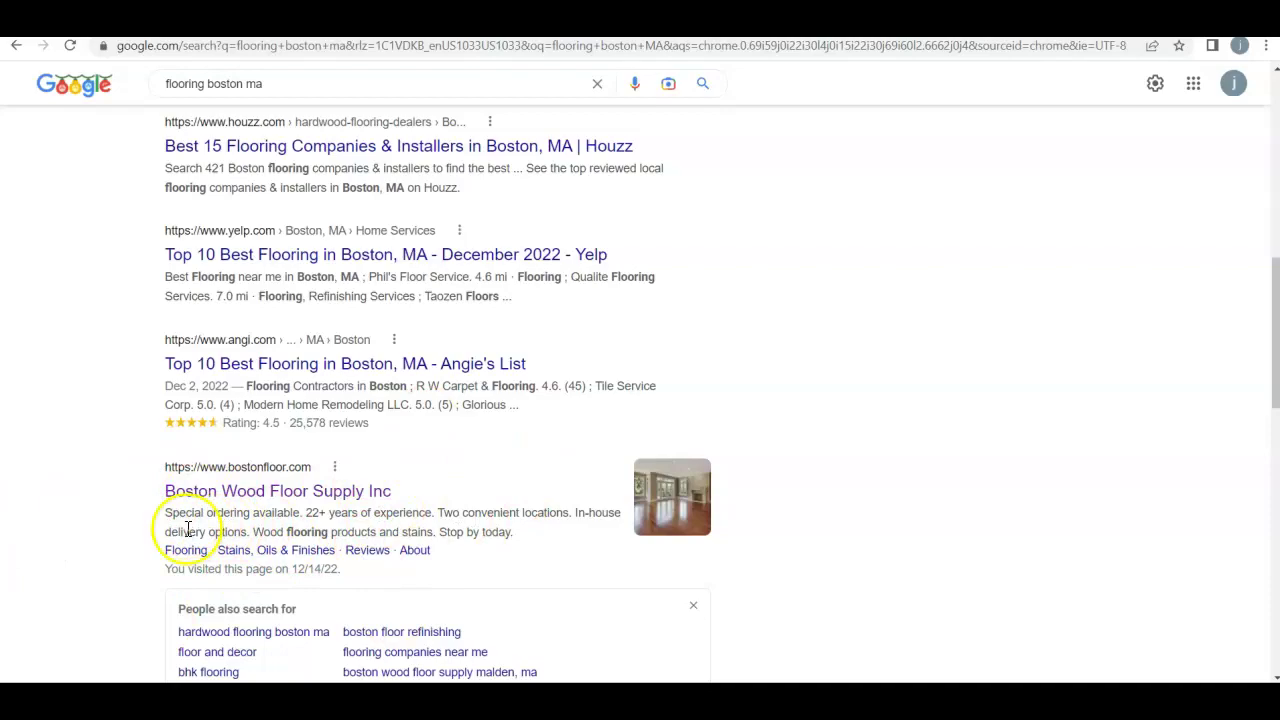
click(277, 491)
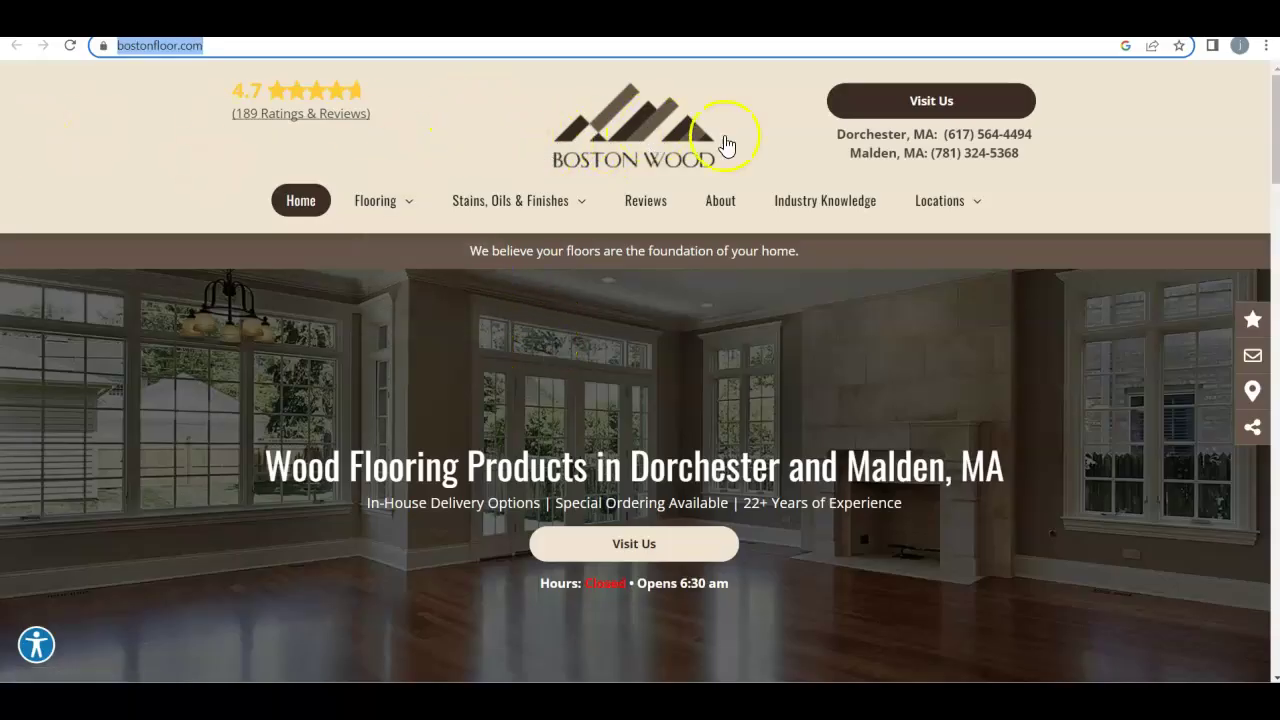
drag(941, 134, 914, 157)
click(1088, 208)
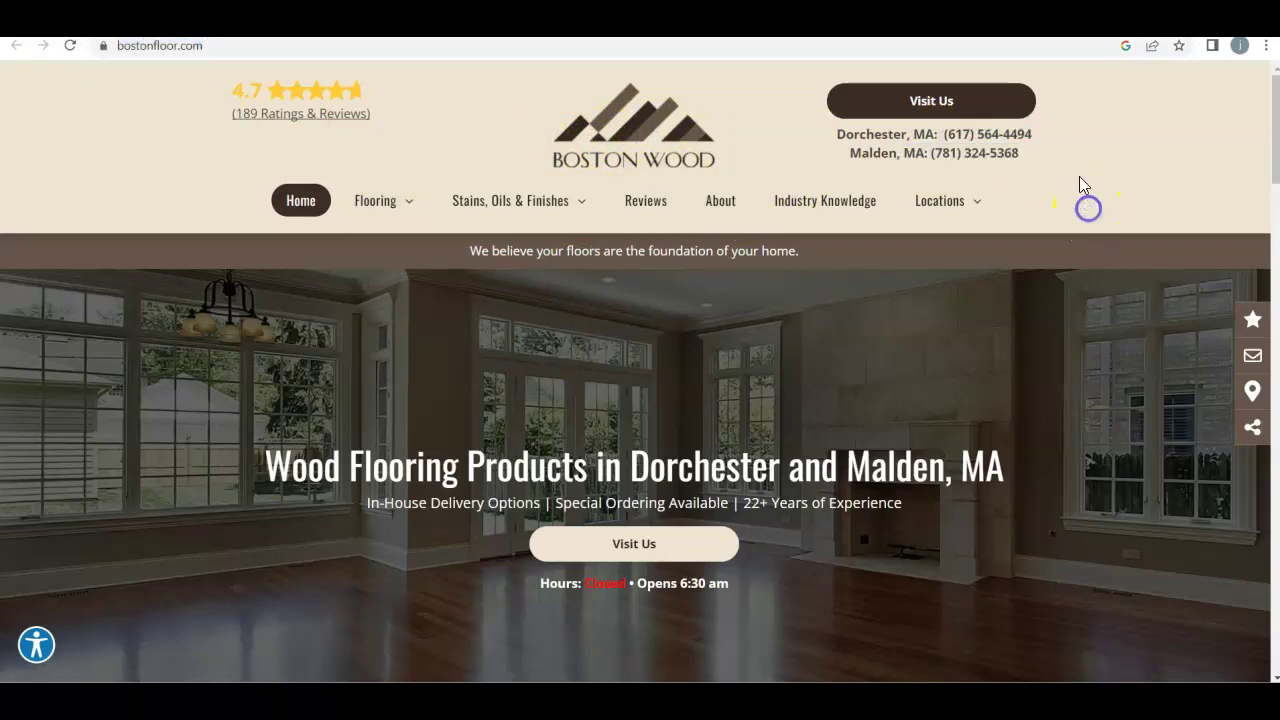
mouse_move(420, 215)
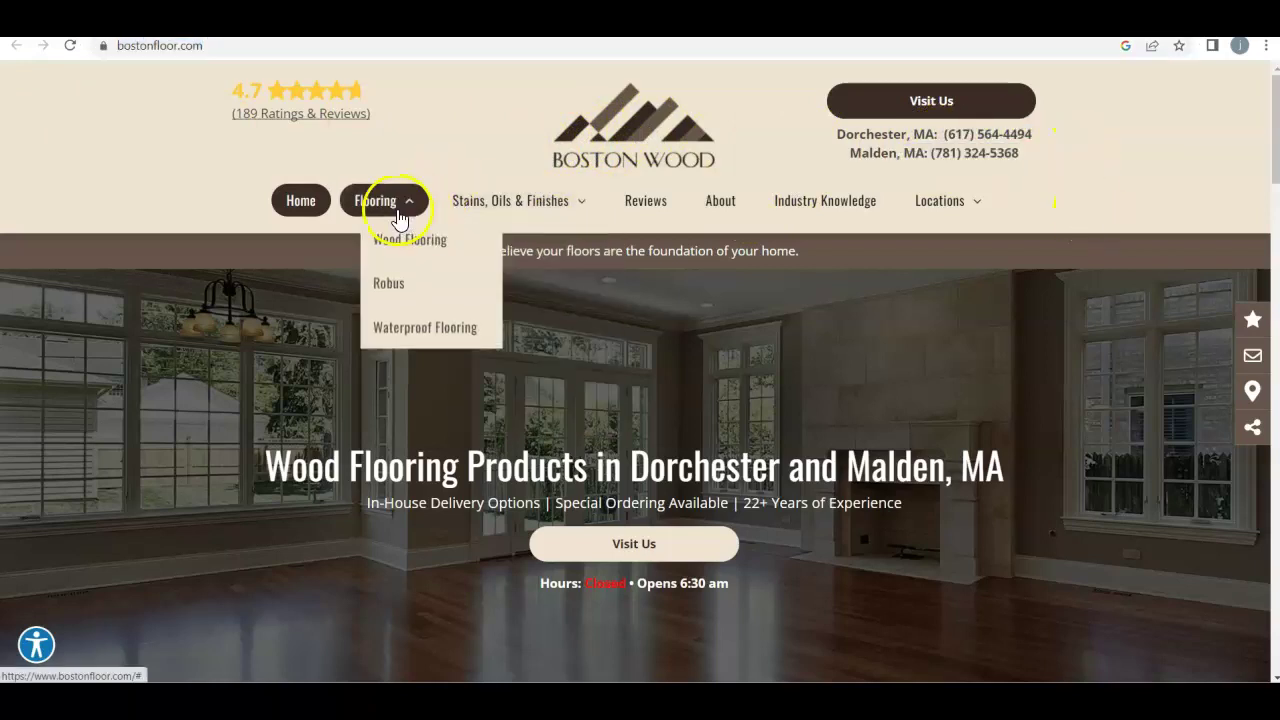
scroll(677, 366, down, 6)
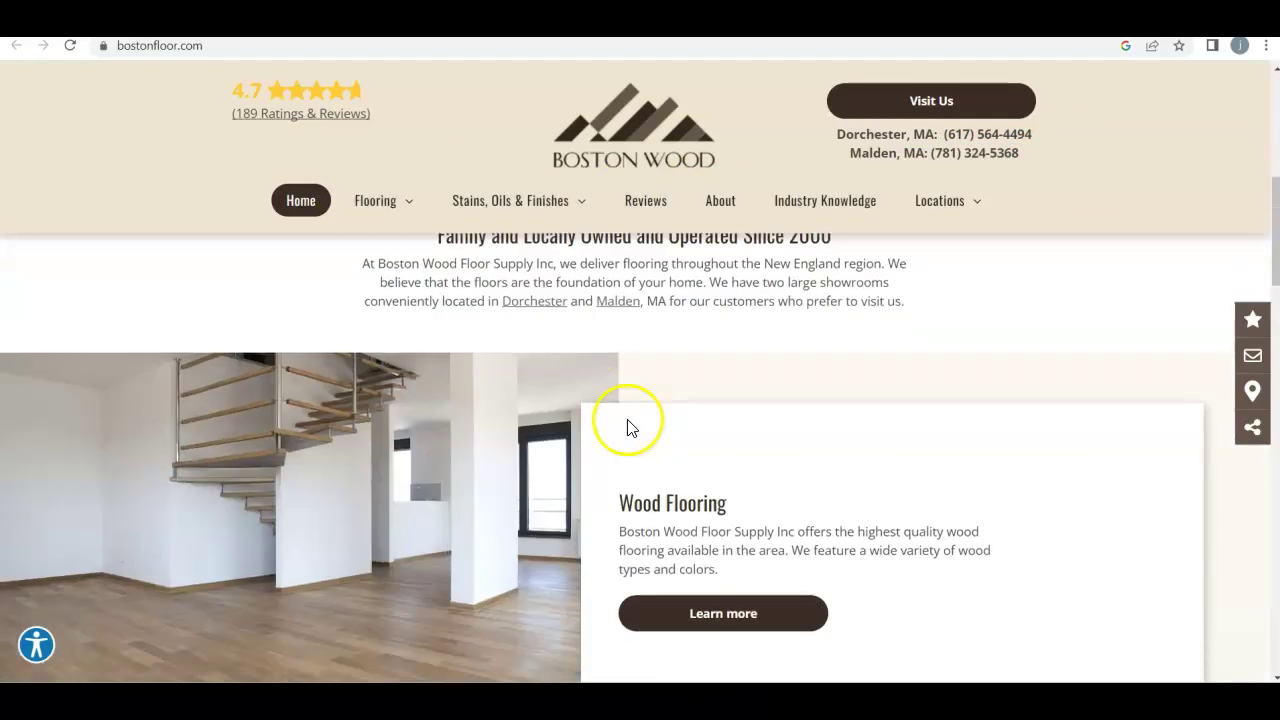
scroll(604, 366, down, 12)
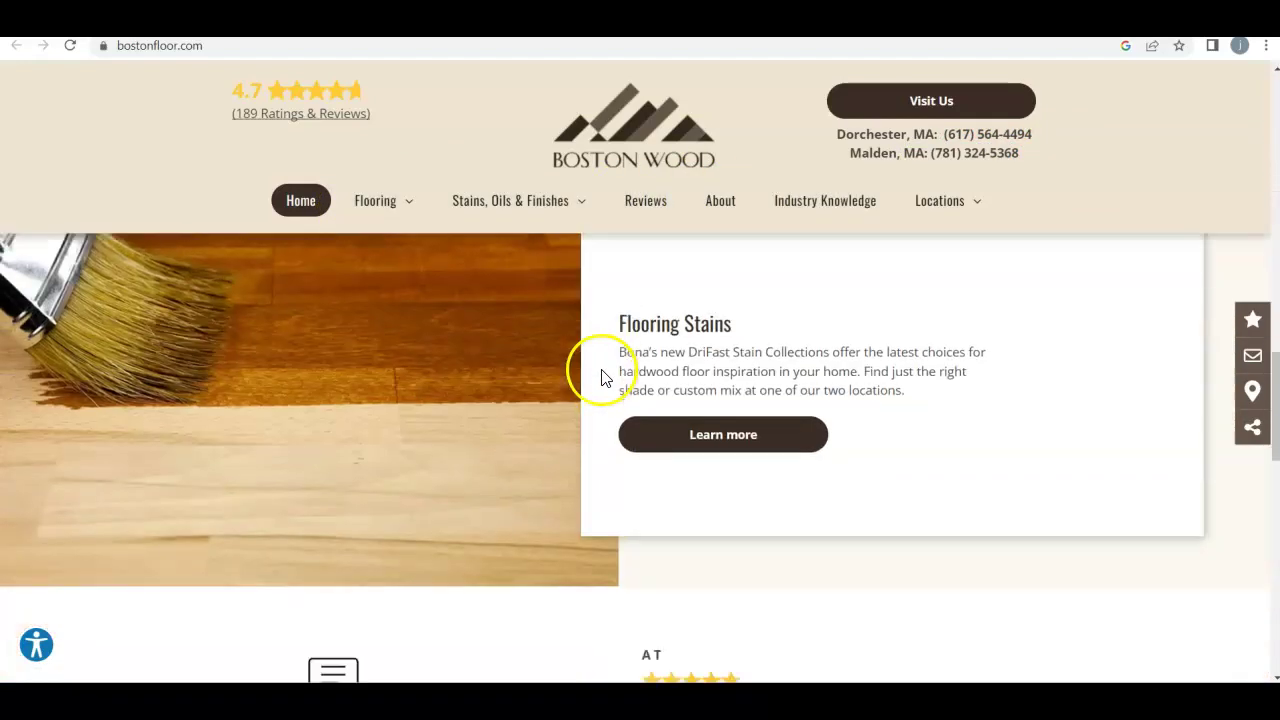
scroll(603, 378, down, 8)
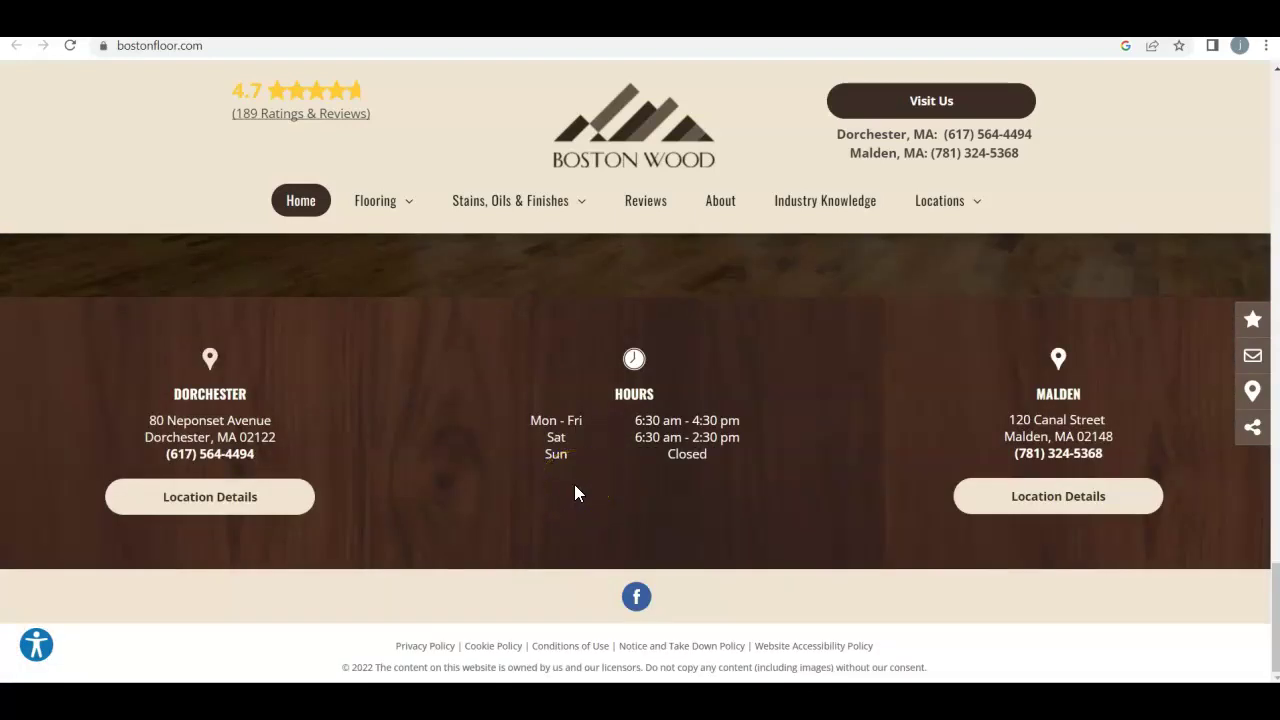
drag(1274, 572, 1272, 120)
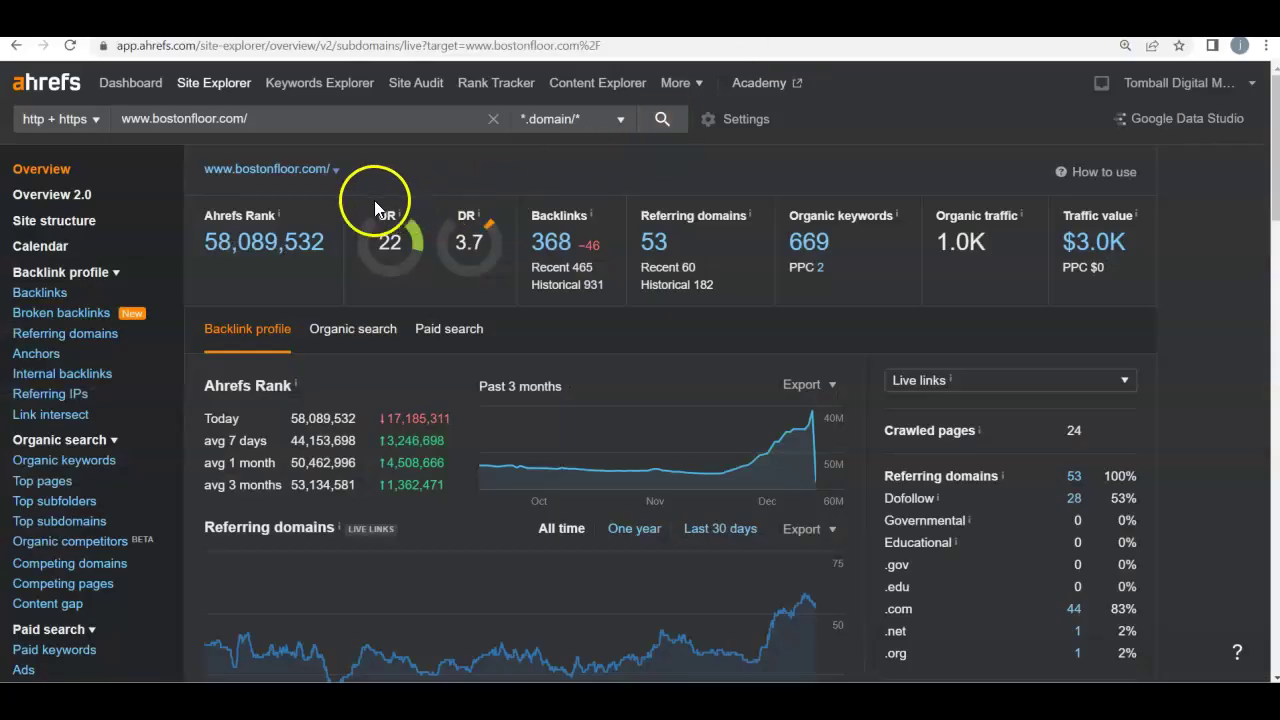
Highlight bostonfloor.com's UR 22, DR 3.7, Backlinks and 669 organic keywords count.
double_click(387, 215)
mouse_move(387, 215)
mouse_down()
mouse_move(434, 205)
mouse_move(420, 120)
mouse_move(409, 249)
mouse_move(391, 224)
mouse_up()
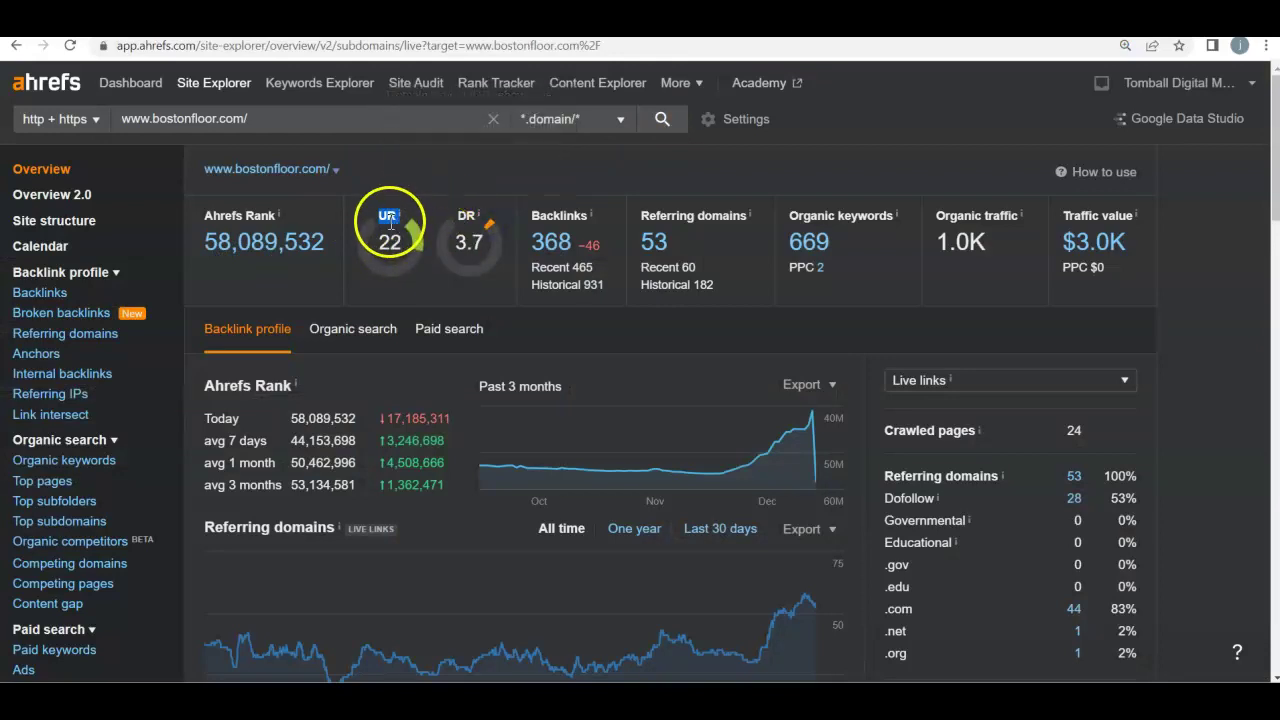
double_click(389, 242)
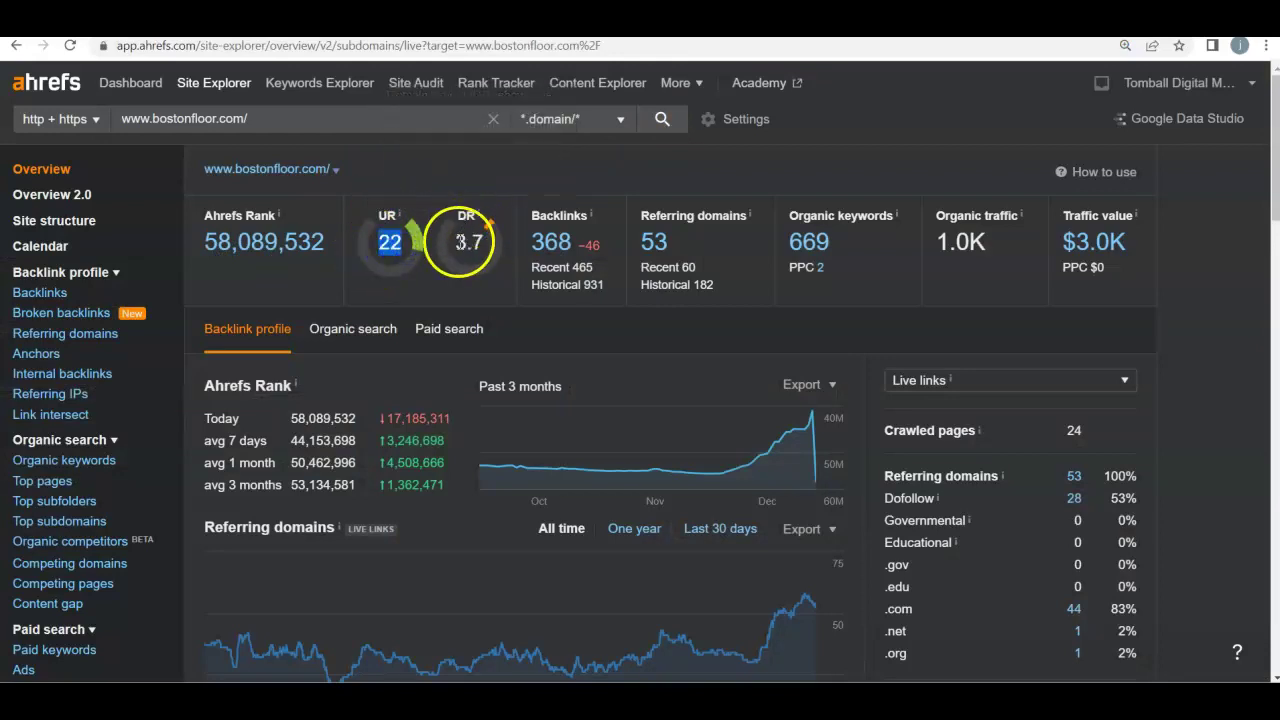
double_click(459, 241)
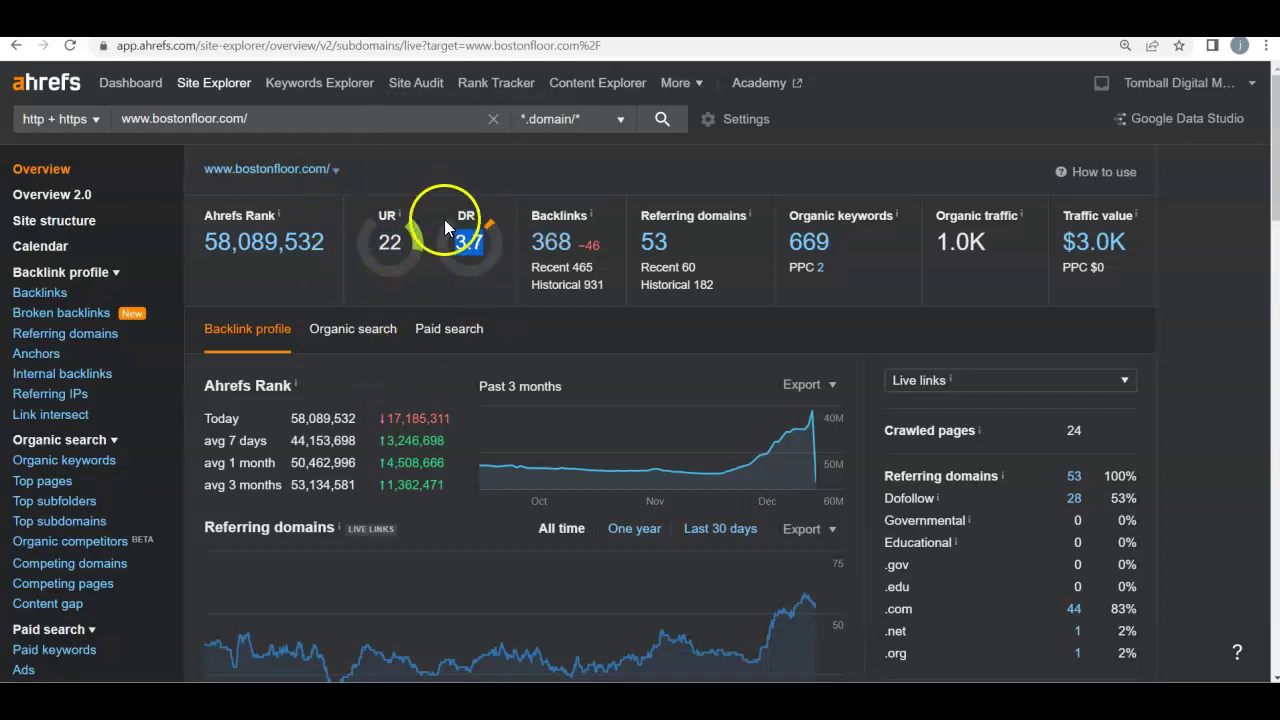
double_click(575, 216)
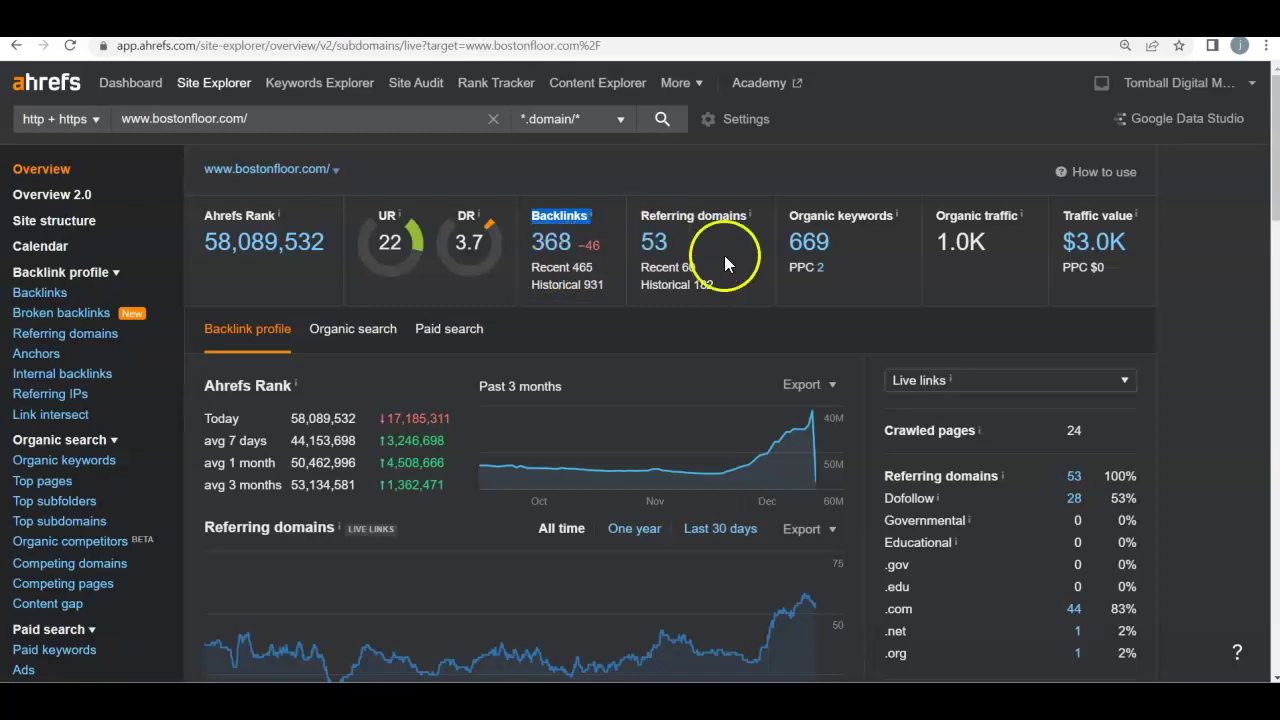
drag(779, 243, 832, 258)
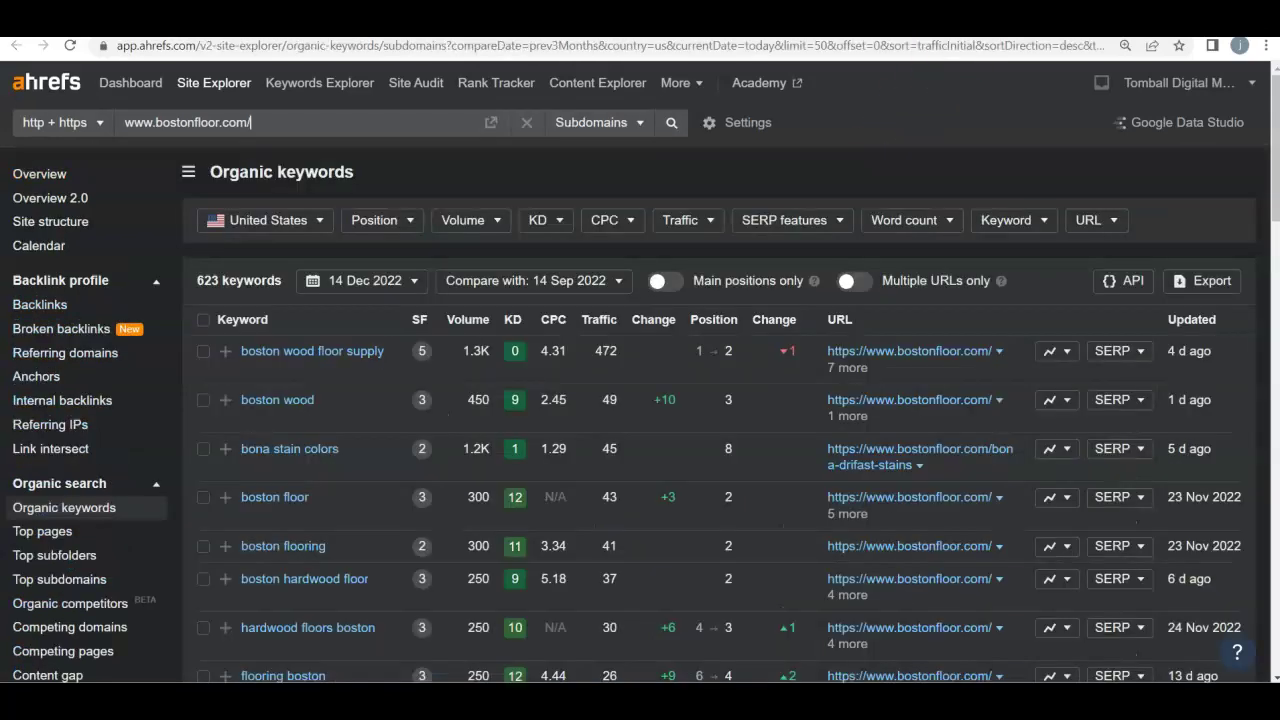
scroll(322, 375, down, 1)
scroll(323, 368, down, 1)
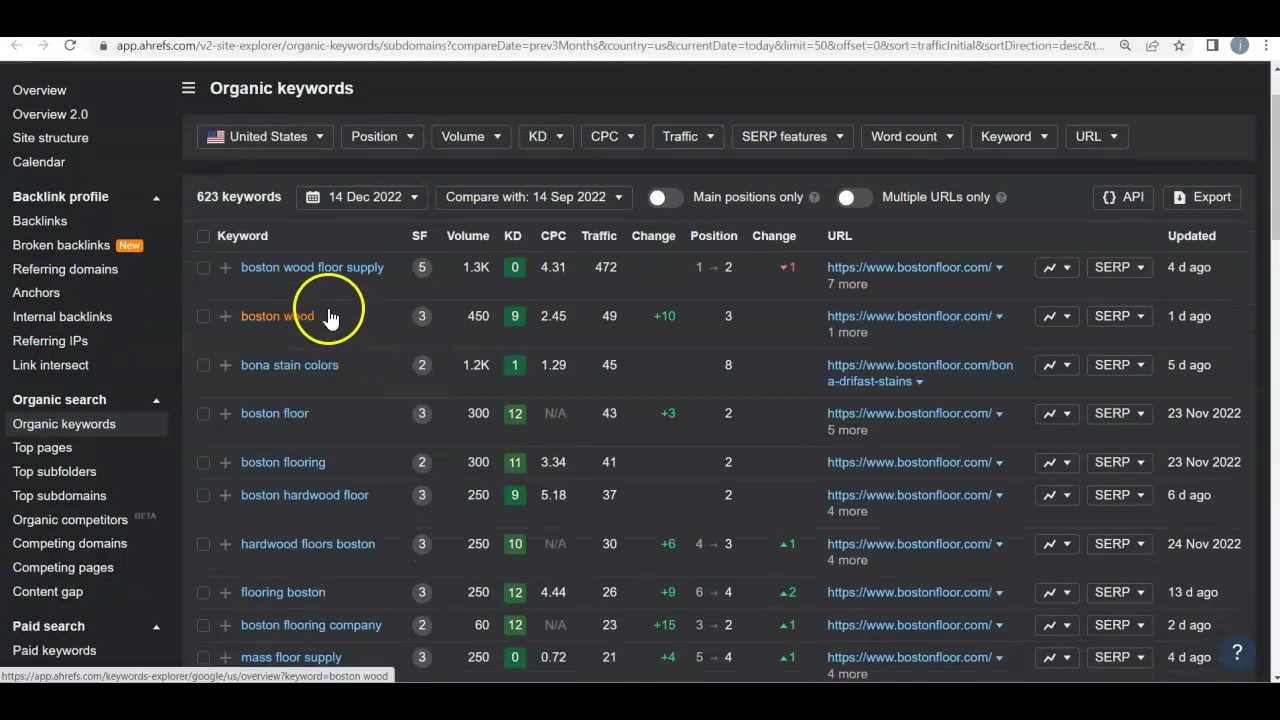
scroll(327, 308, down, 2)
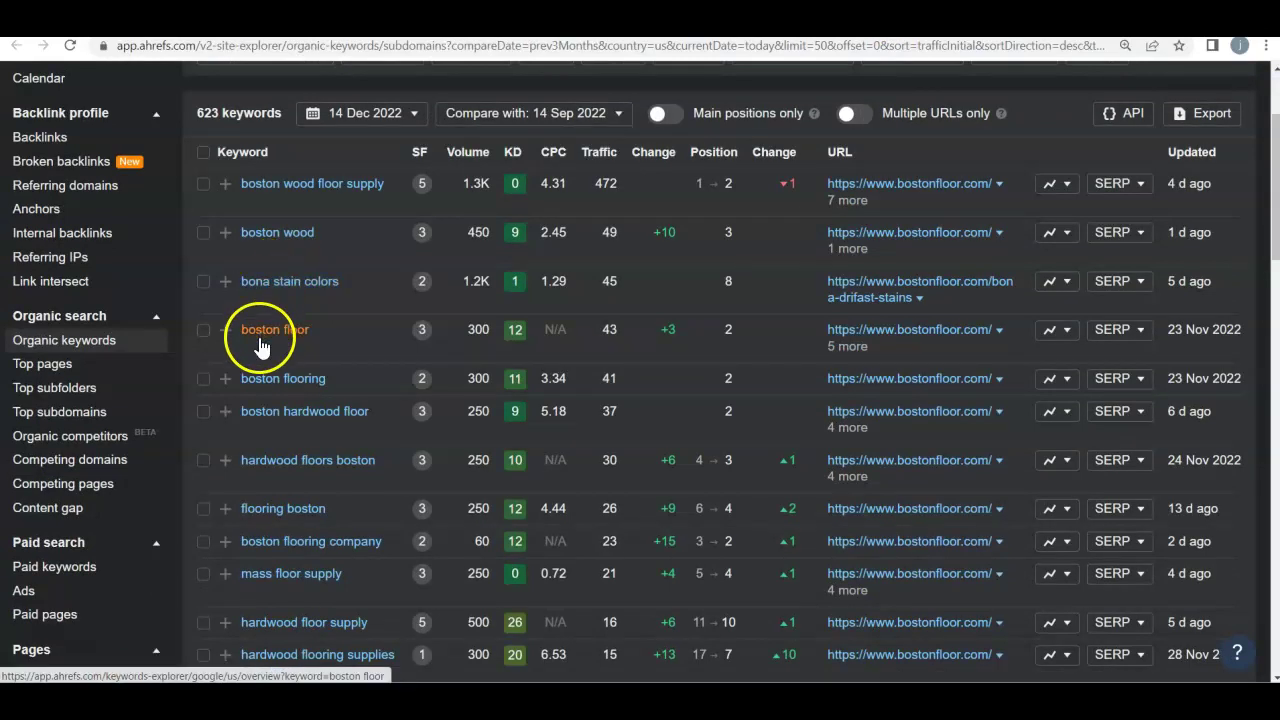
click(732, 333)
double_click(609, 330)
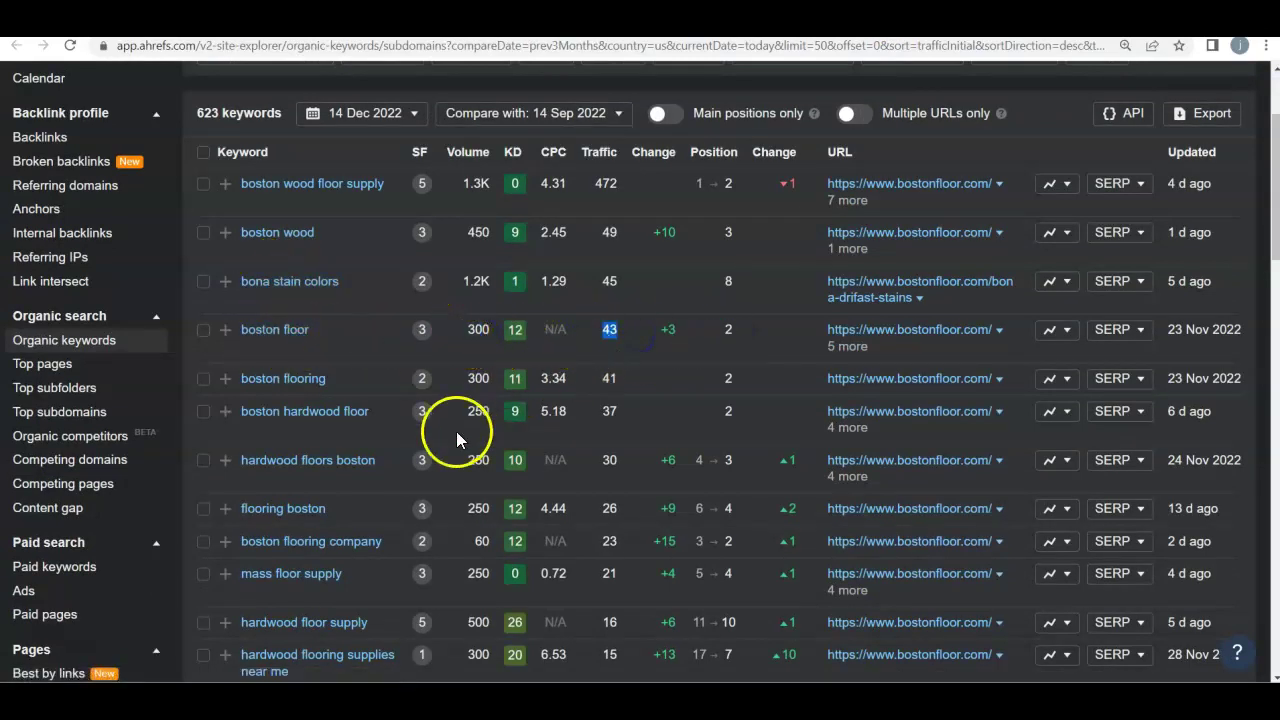
double_click(479, 378)
double_click(728, 378)
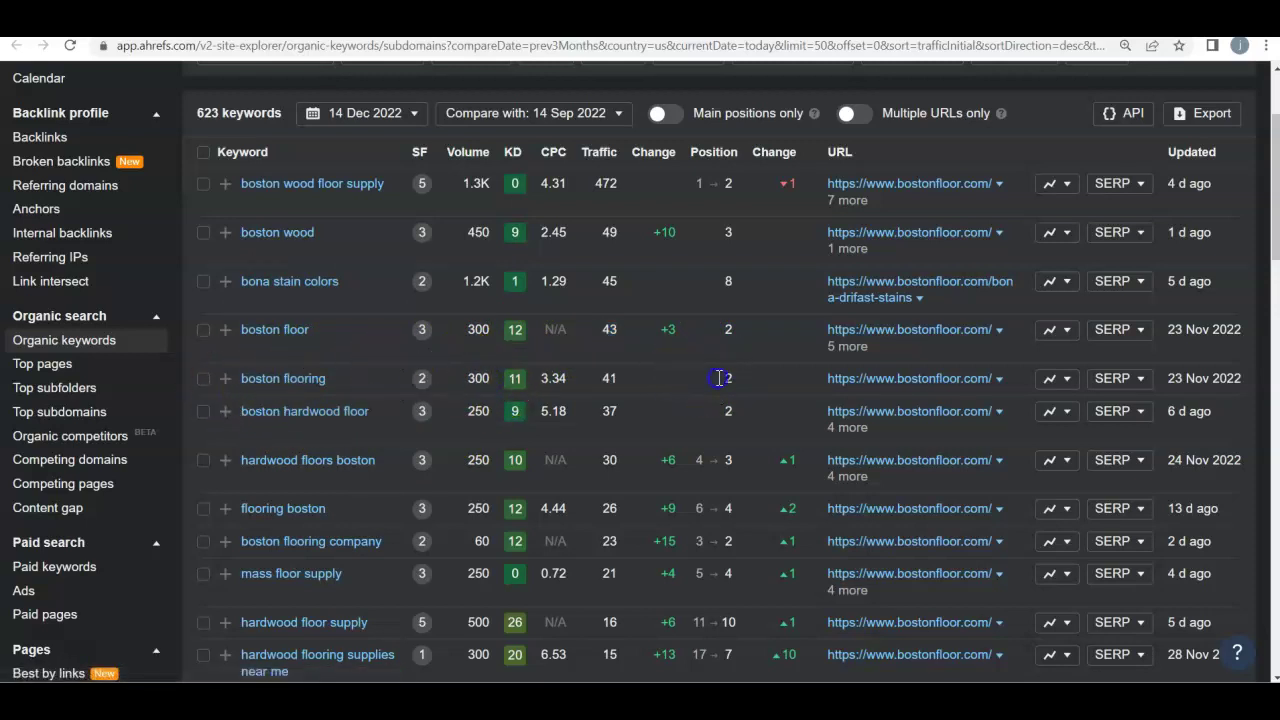
double_click(609, 378)
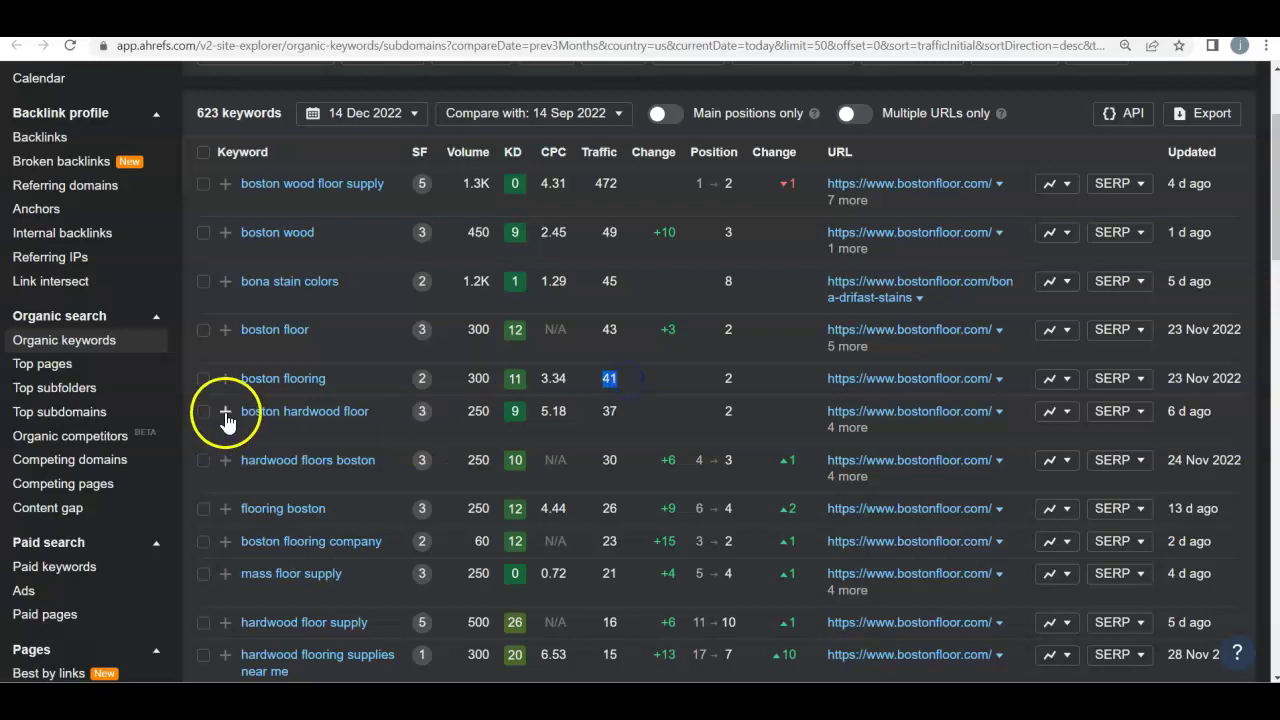
double_click(478, 411)
click(605, 406)
double_click(728, 411)
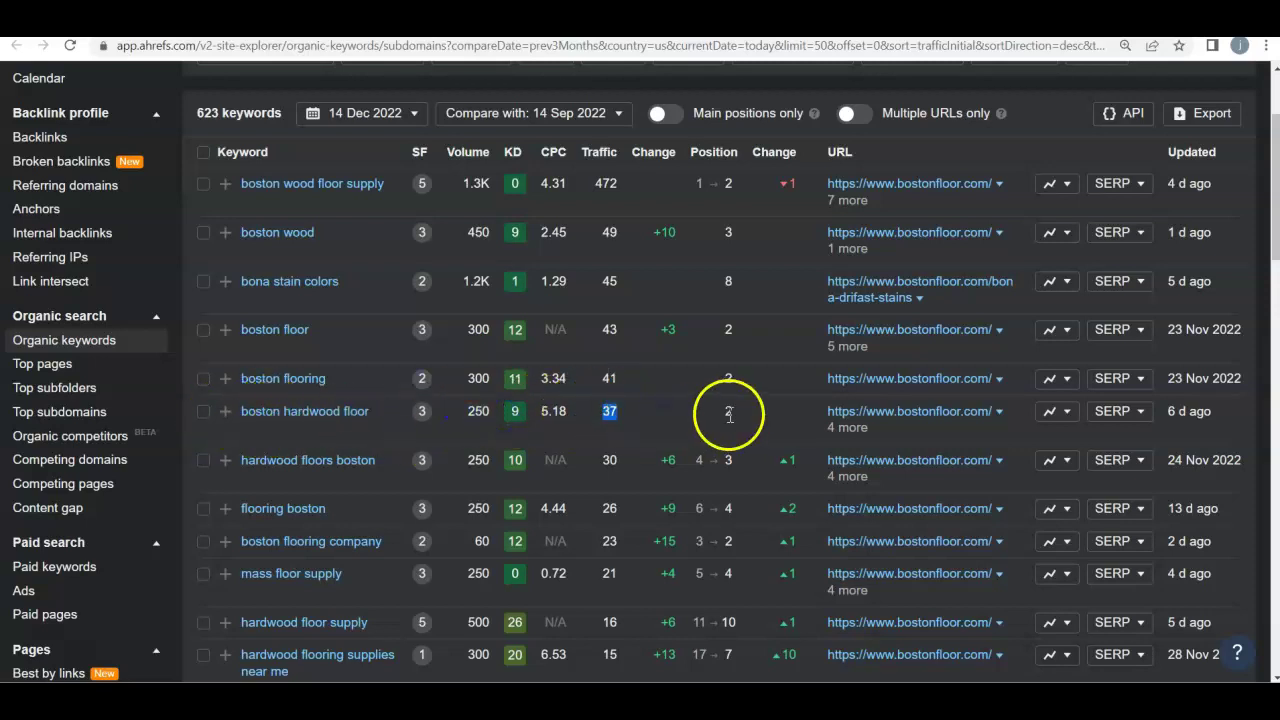
double_click(609, 411)
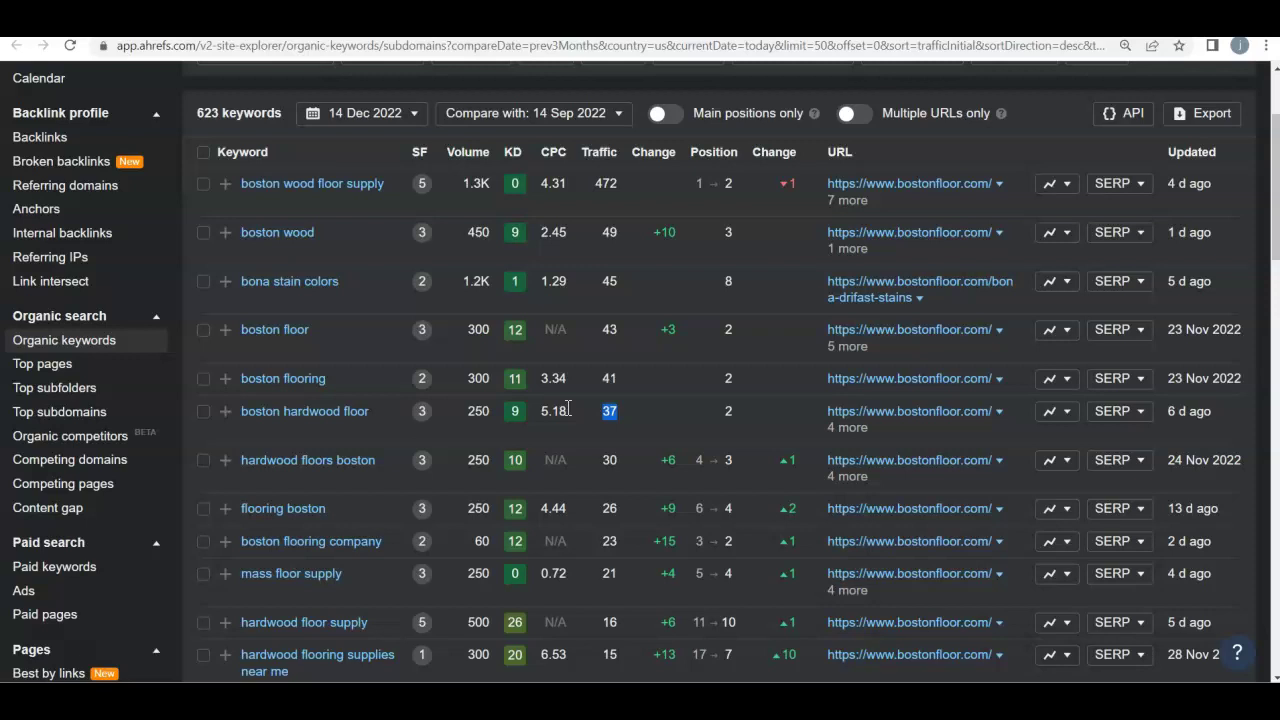
click(683, 393)
click(601, 236)
click(618, 352)
click(414, 25)
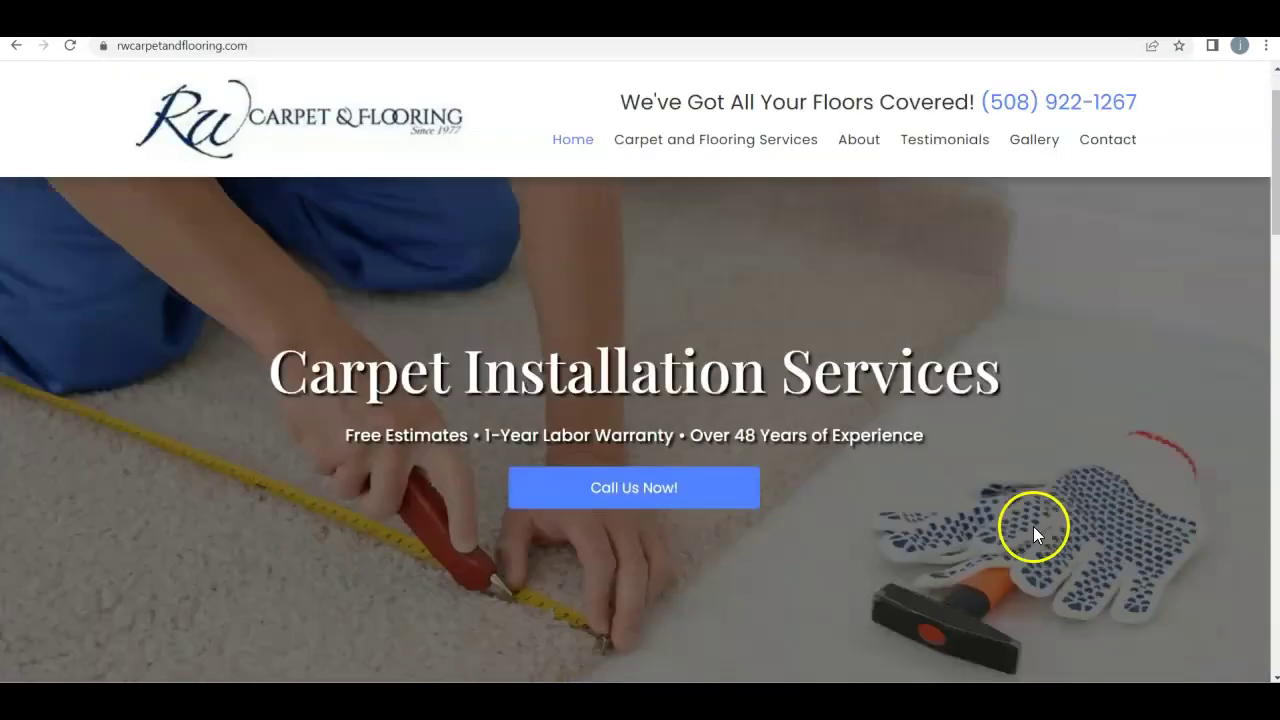
Scroll the RW Carpet & Flooring homepage to the footer with 9:00 am–5:00 pm hours and map.
scroll(1022, 525, down, 10)
scroll(1022, 525, down, 8)
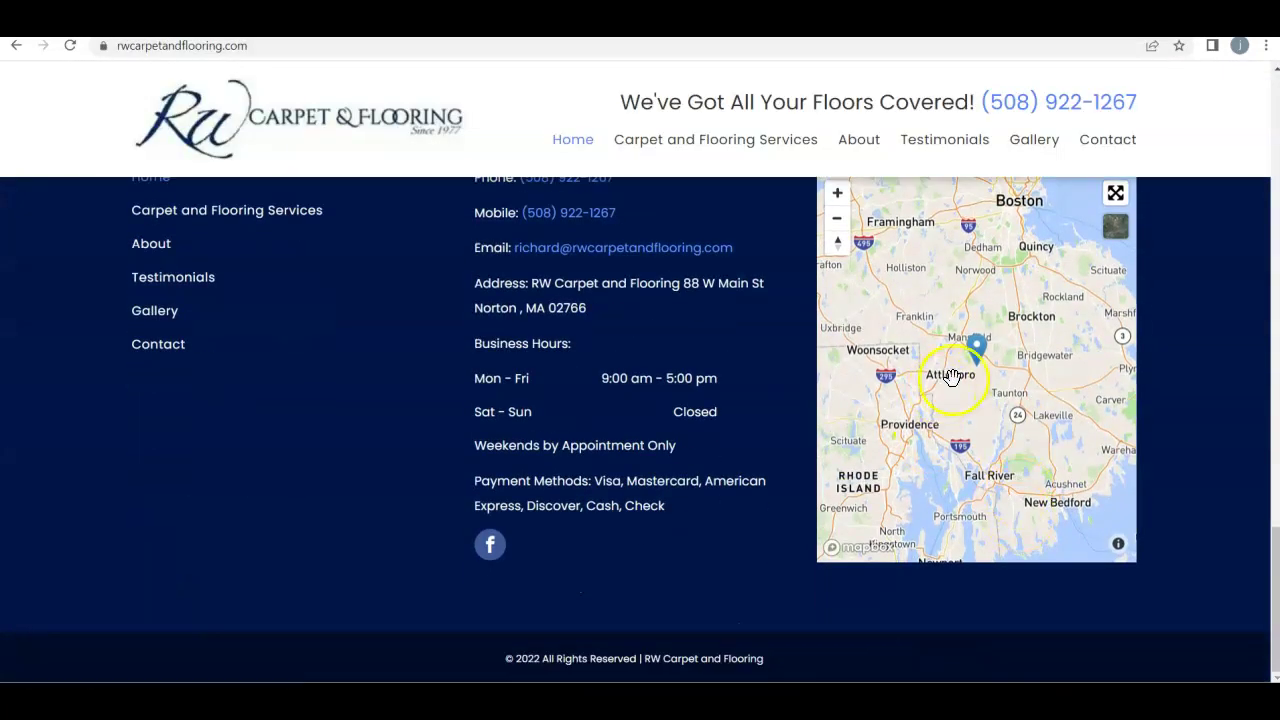